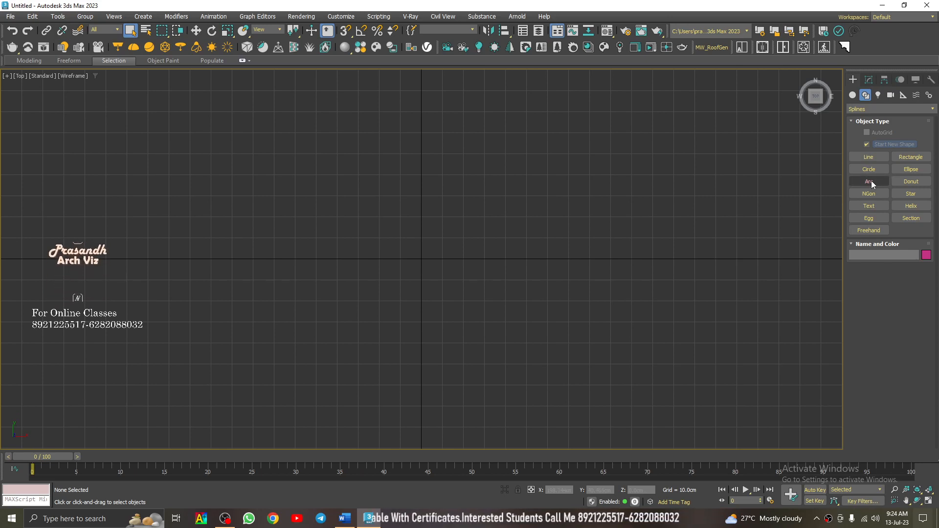
- Draw an arc in the top view with a radius of about 61 cm, bulging upward from the horizontal axis
click(870, 182)
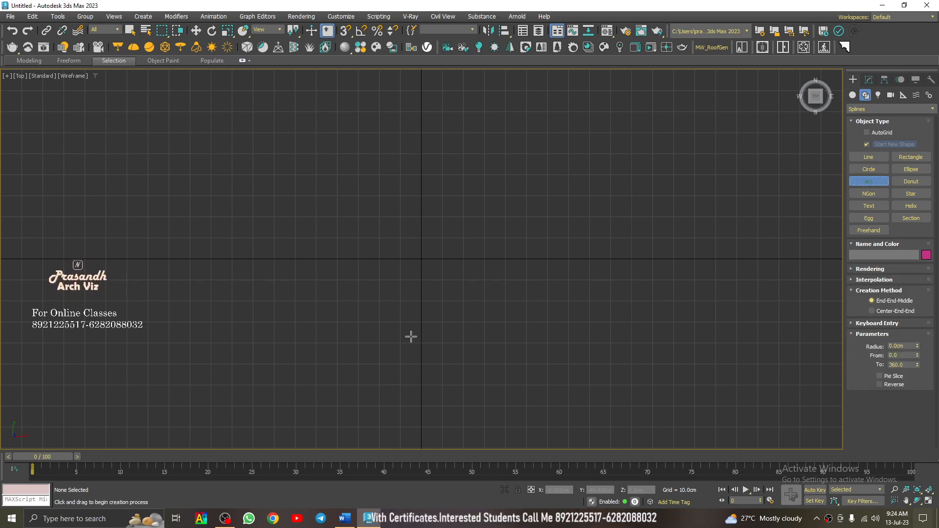
drag(315, 258, 561, 257)
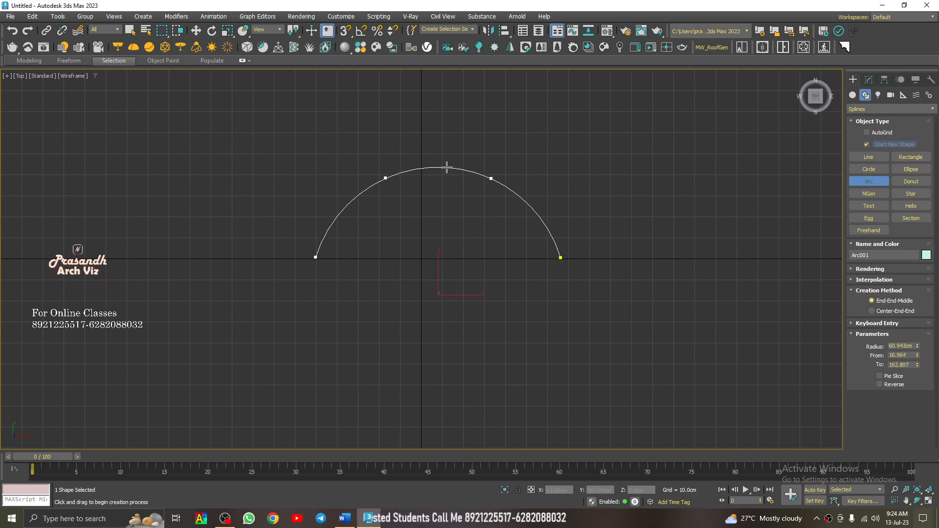
click(446, 167)
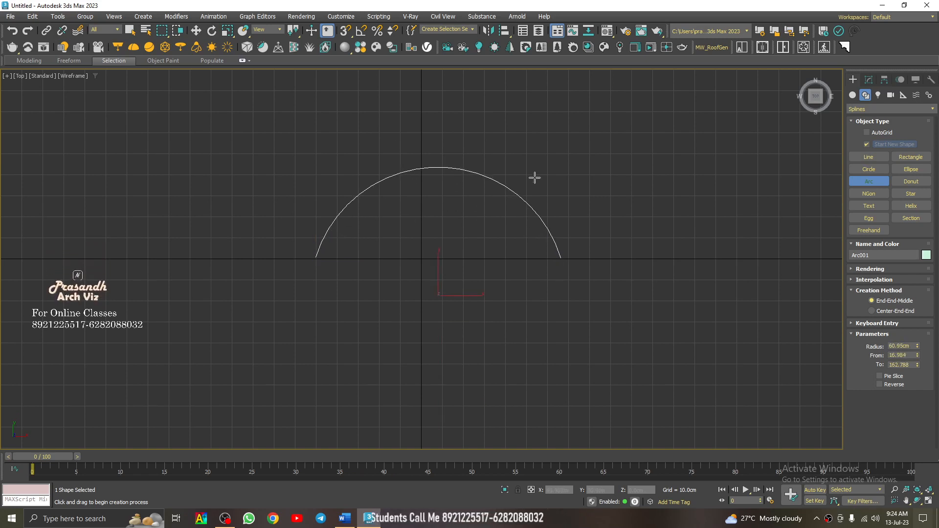
right_click(510, 151)
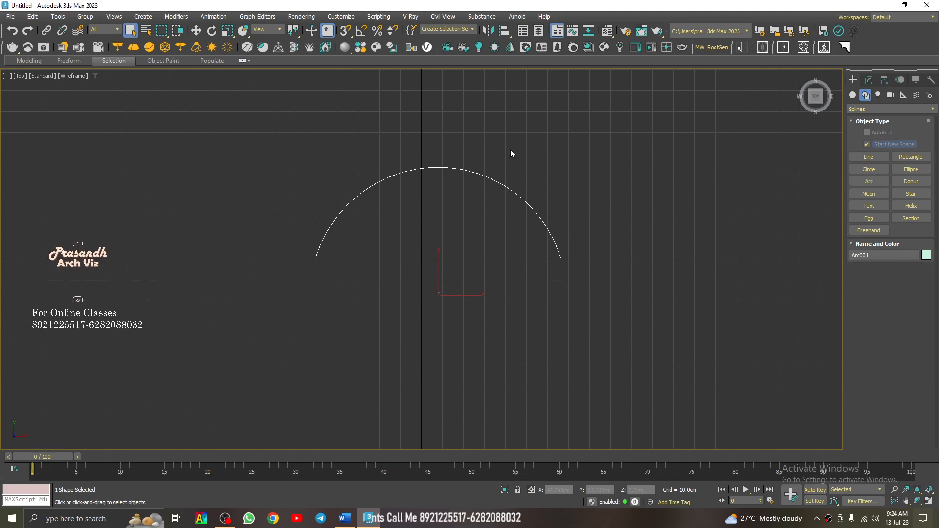
- In the perspective view, set the arc's radius to 60 cm, its From angle to 0 and its To angle to 160
key(p)
alt+middle_drag(475, 218, 401, 129)
scroll(399, 228, down, 5)
alt+middle_drag(399, 235, 440, 247)
click(869, 81)
scroll(374, 221, up, 4)
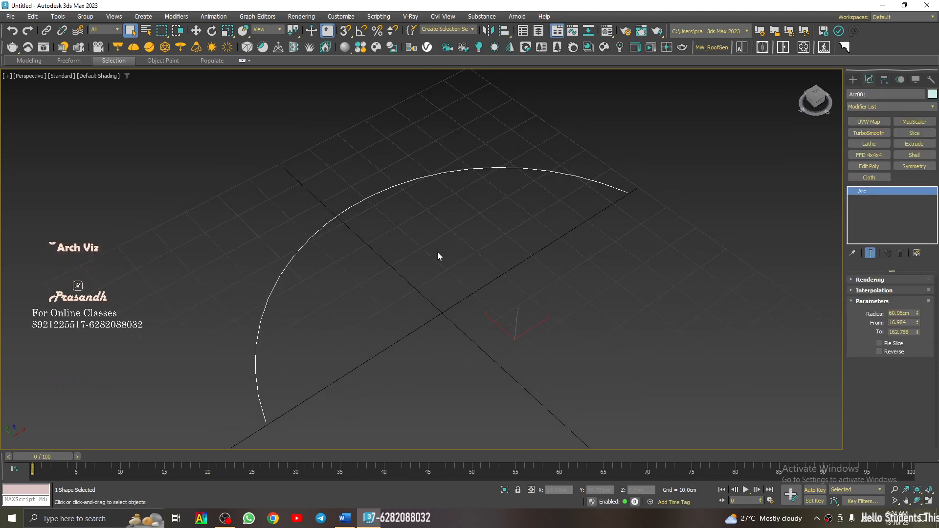
double_click(896, 313)
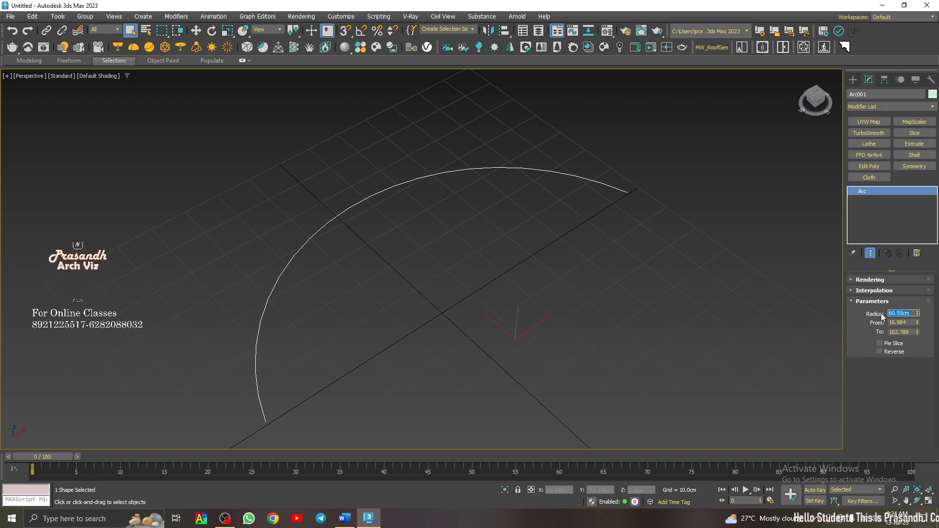
text(60)
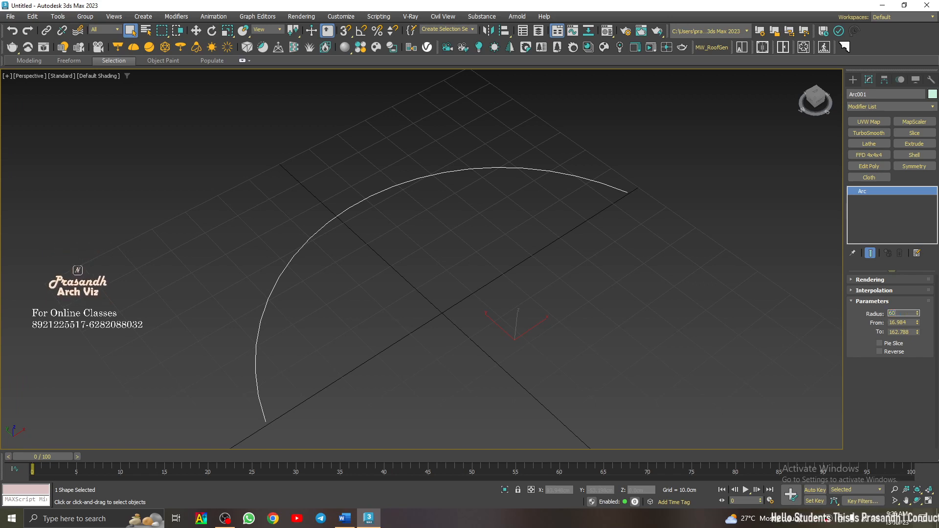
key(Return)
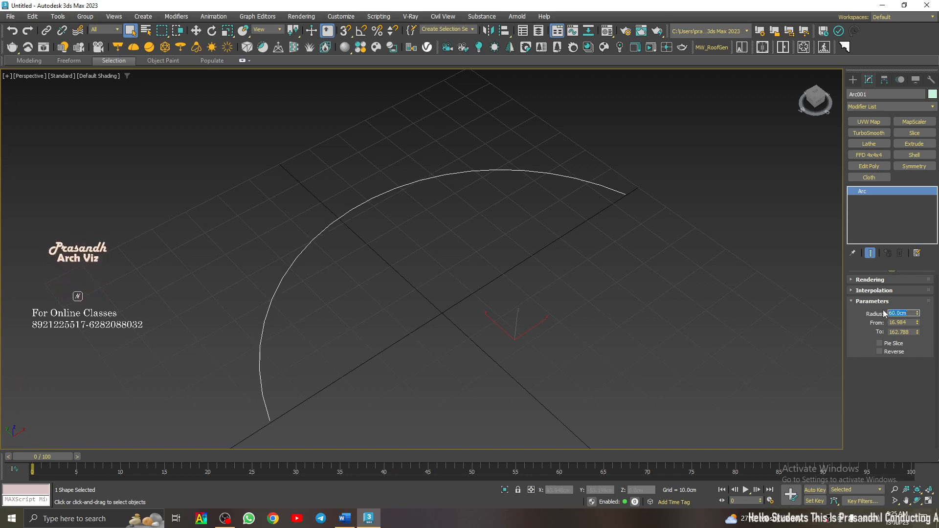
click(907, 322)
click(912, 332)
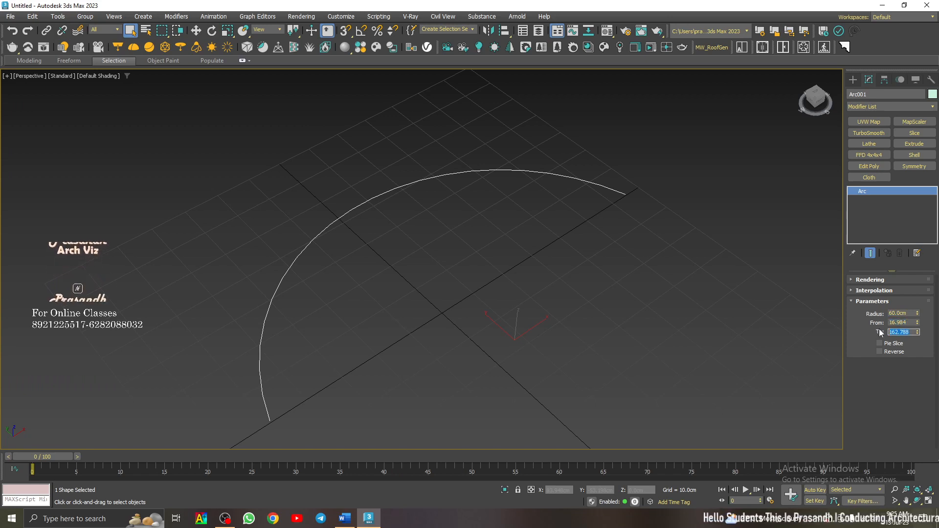
text(160)
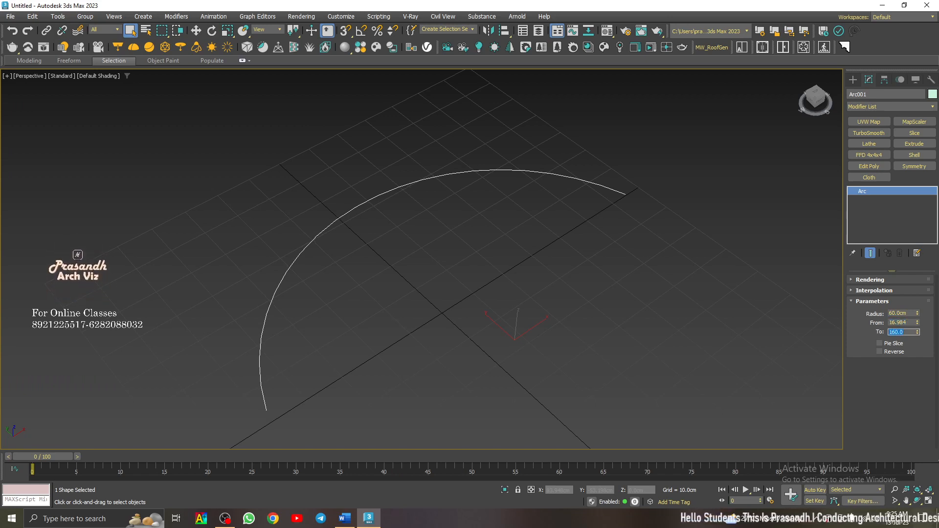
click(900, 323)
text(0)
- Detach the Mesh Editing modifiers as a floating palette and extrude the arc by 25 cm
scroll(416, 247, down, 4)
alt+middle_drag(416, 247, 443, 294)
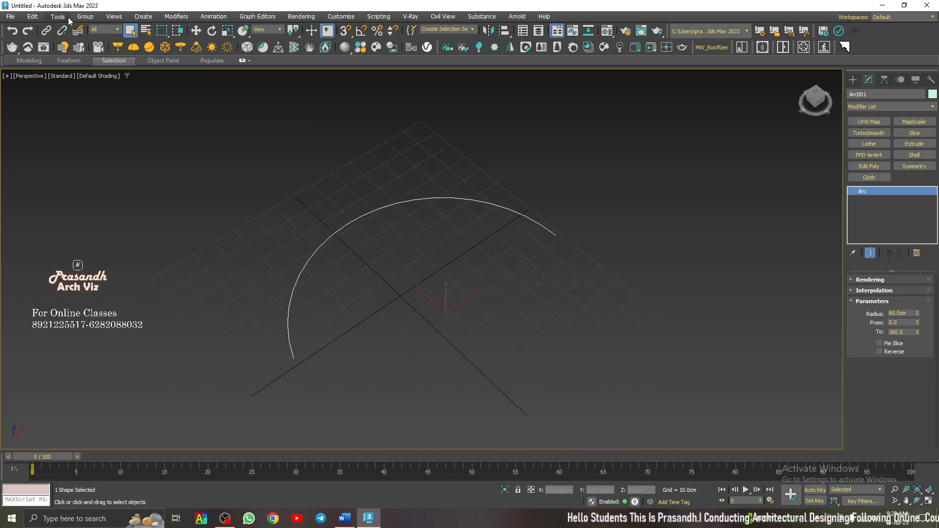
click(176, 16)
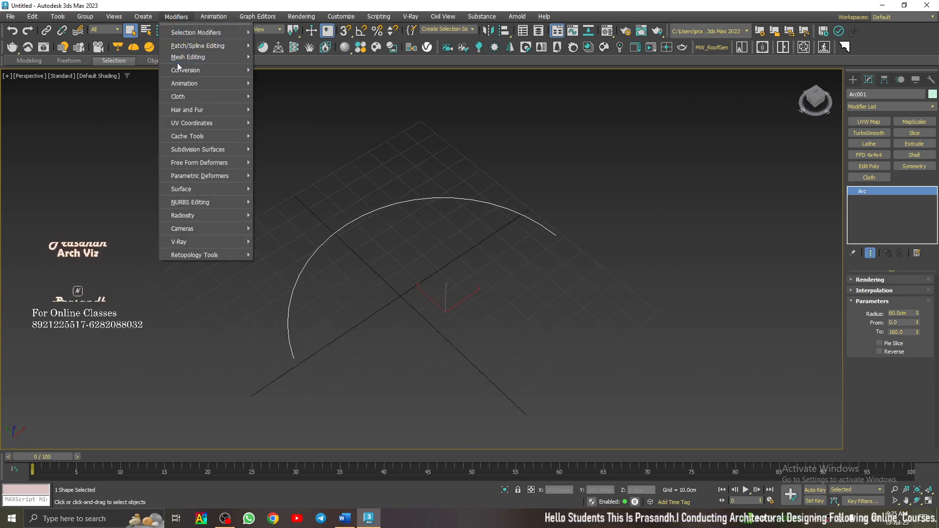
mouse_move(184, 58)
click(271, 49)
drag(273, 47, 82, 122)
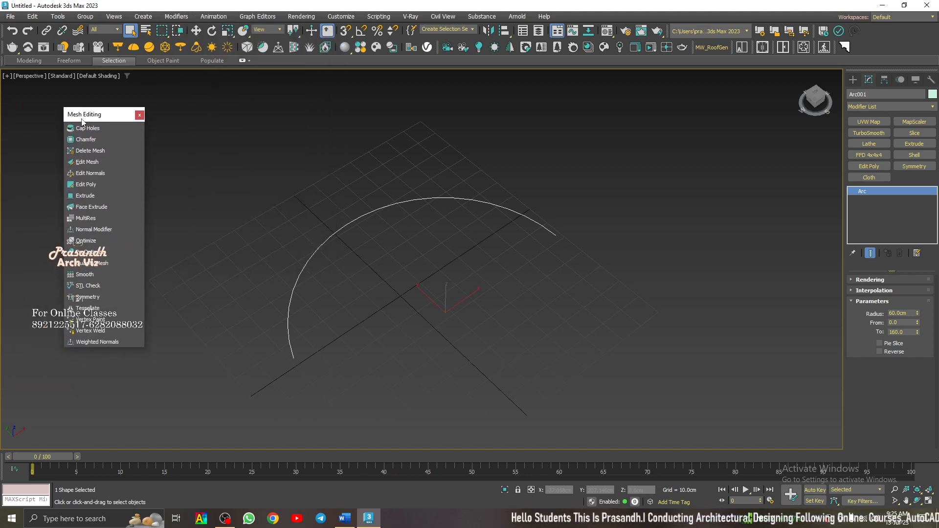
click(96, 195)
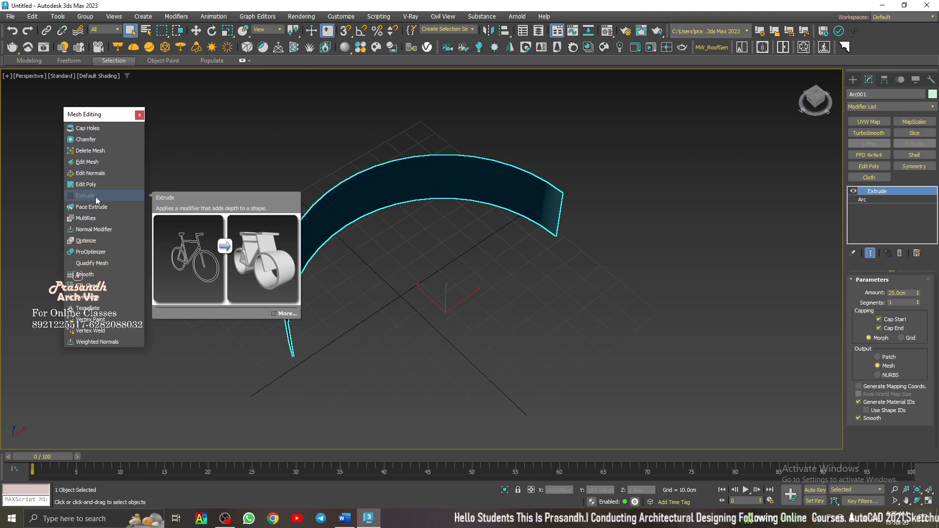
click(504, 222)
click(473, 188)
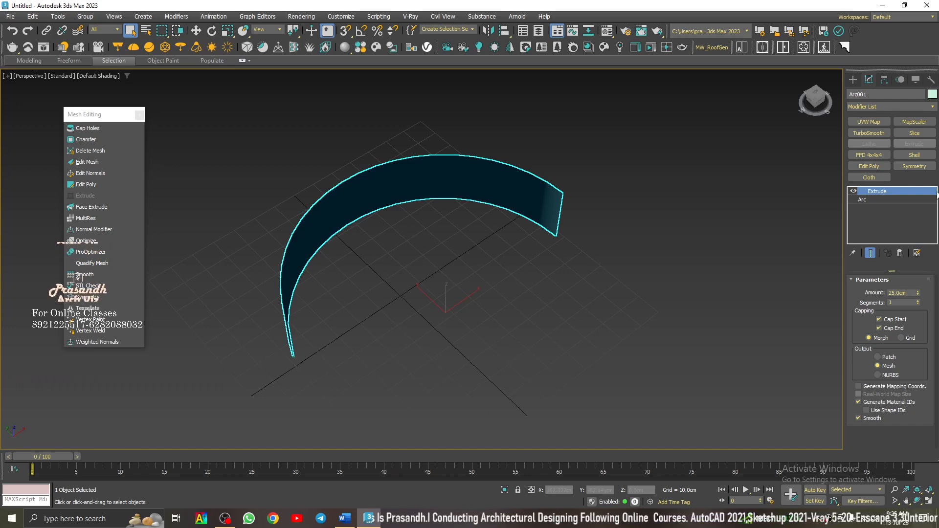
- Turn the arc into a pie slice and toggle the Extrude modifier's visibility off and on
click(892, 199)
click(895, 344)
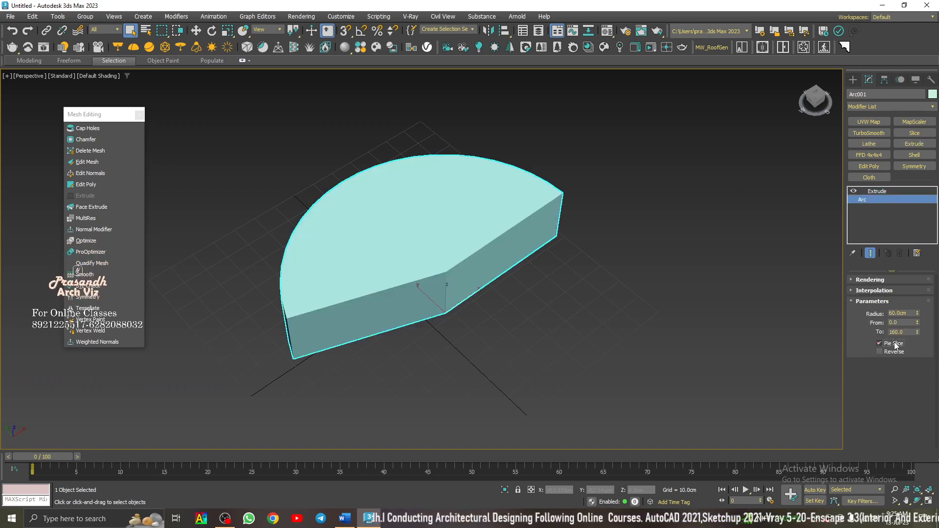
click(856, 191)
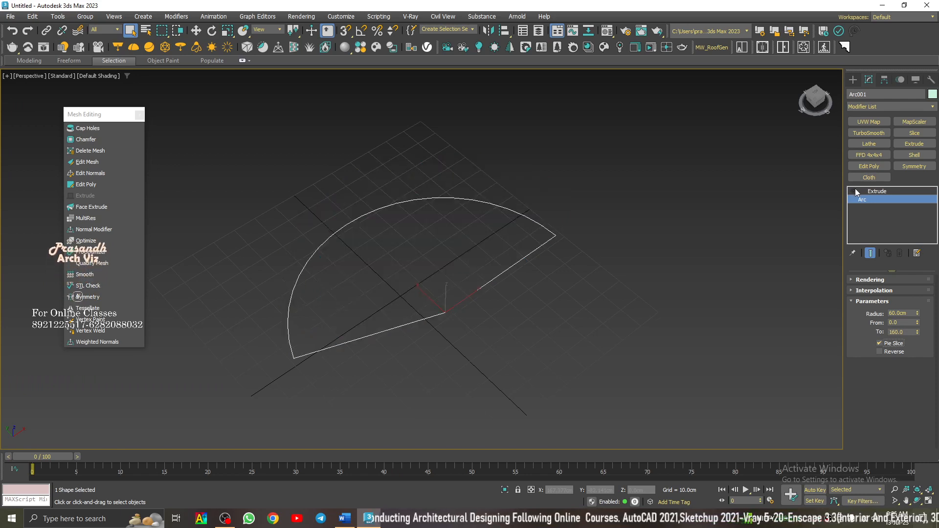
click(854, 191)
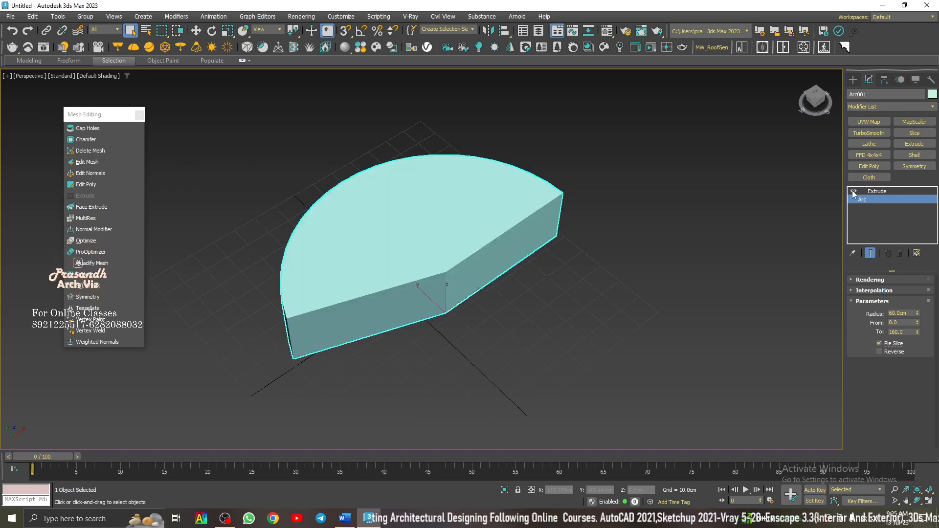
click(876, 192)
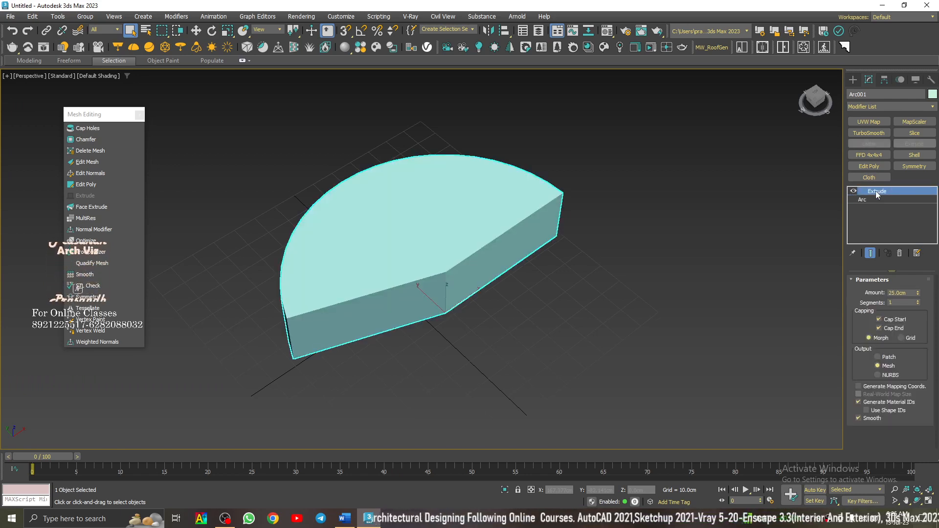
- Hide the Extrude modifier's effect and disable Pie Slice on the base arc
click(854, 191)
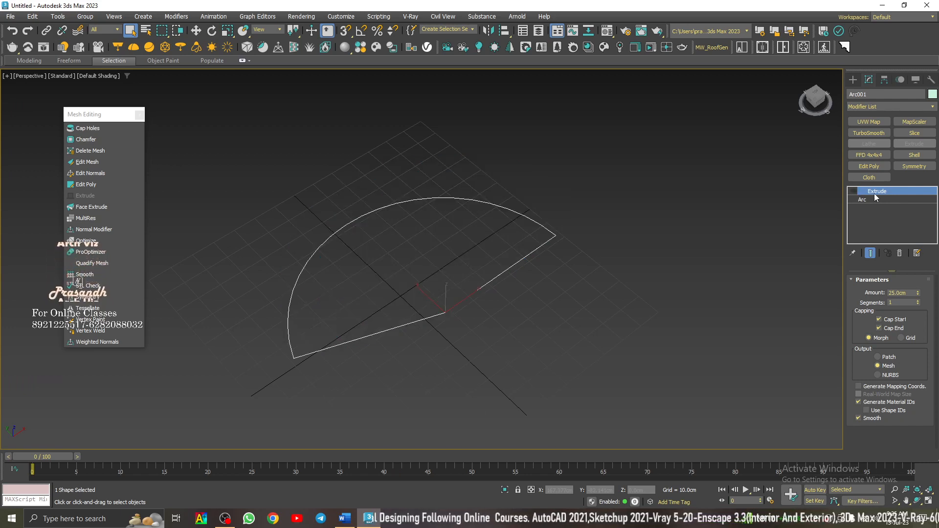
click(876, 199)
click(880, 344)
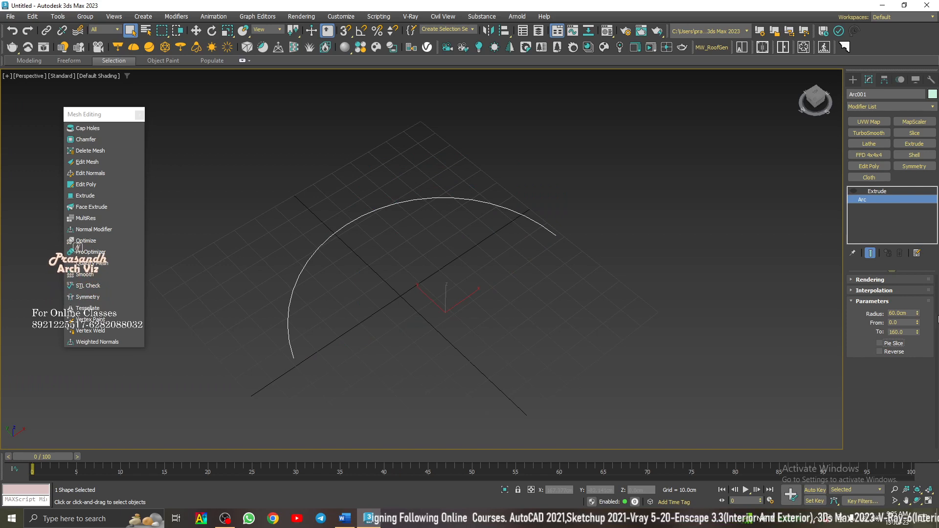
- Make the arc visible in the renderer and viewport with a rectangular cross-section
click(873, 301)
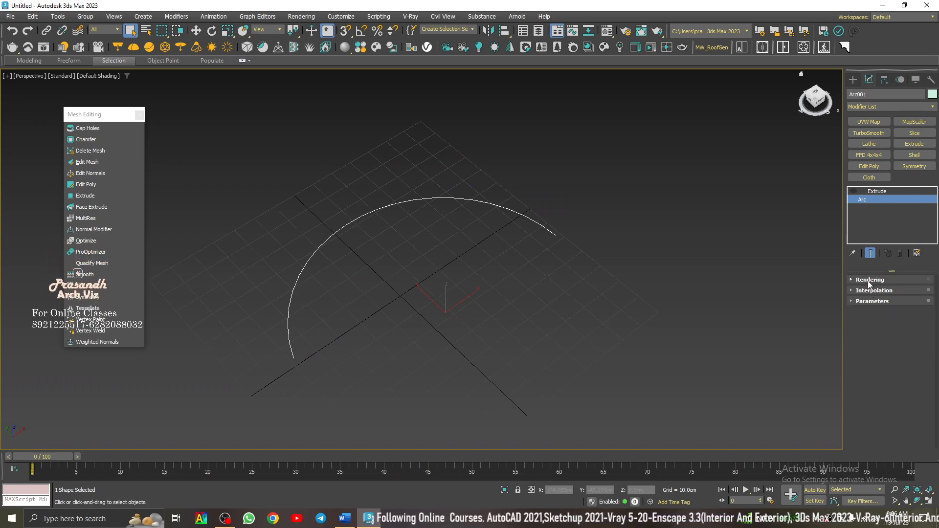
click(869, 280)
click(858, 290)
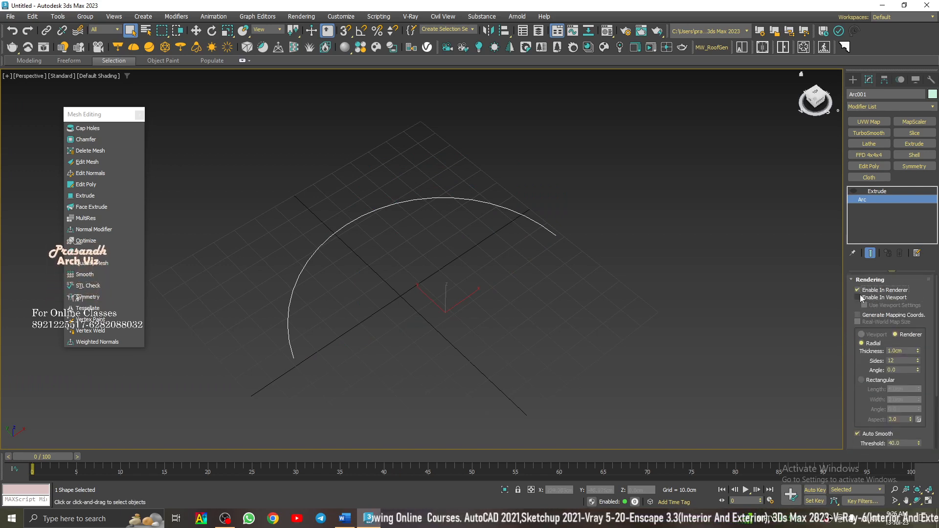
click(859, 297)
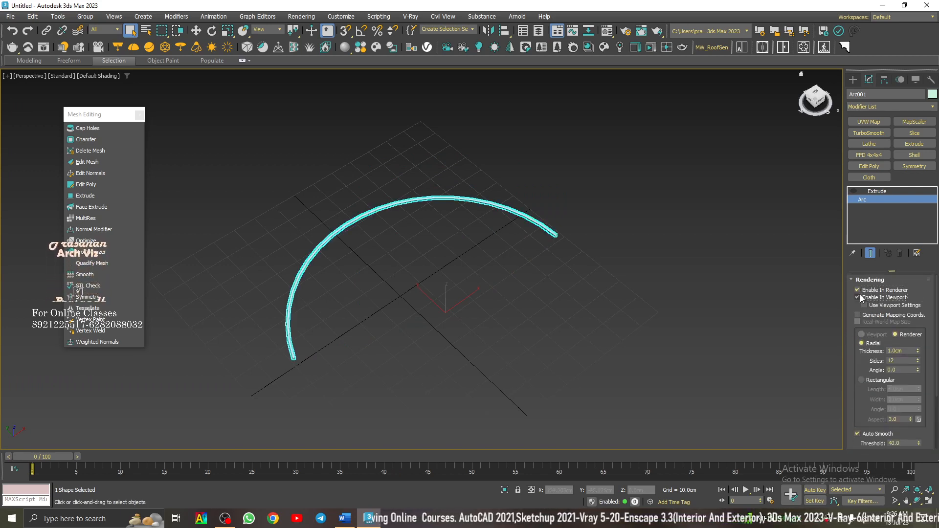
click(875, 381)
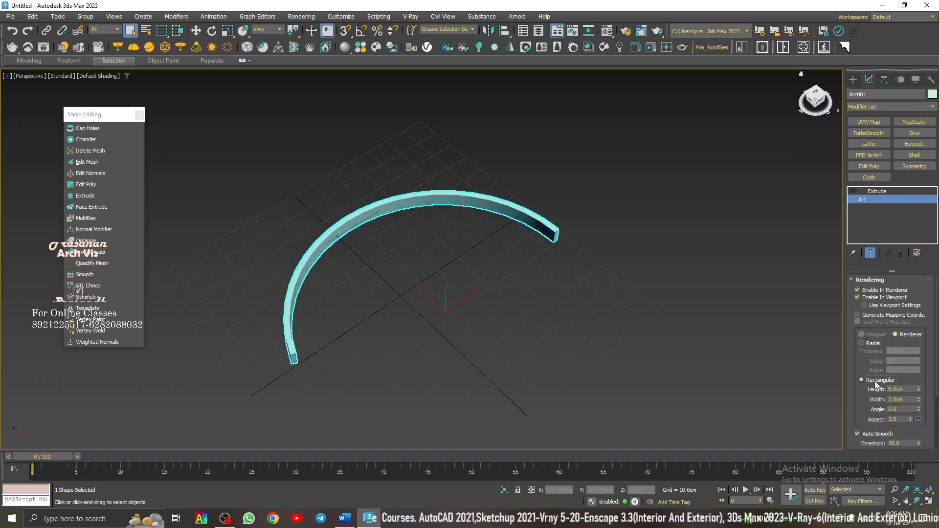
- Increase the rectangular cross-section's length to about 33.54 cm and raise the arc to about 17.25 cm in Z
drag(919, 390, 920, 369)
alt+middle_drag(440, 255, 382, 239)
key(w)
drag(395, 269, 401, 235)
alt+middle_drag(401, 235, 495, 270)
scroll(494, 270, up, 3)
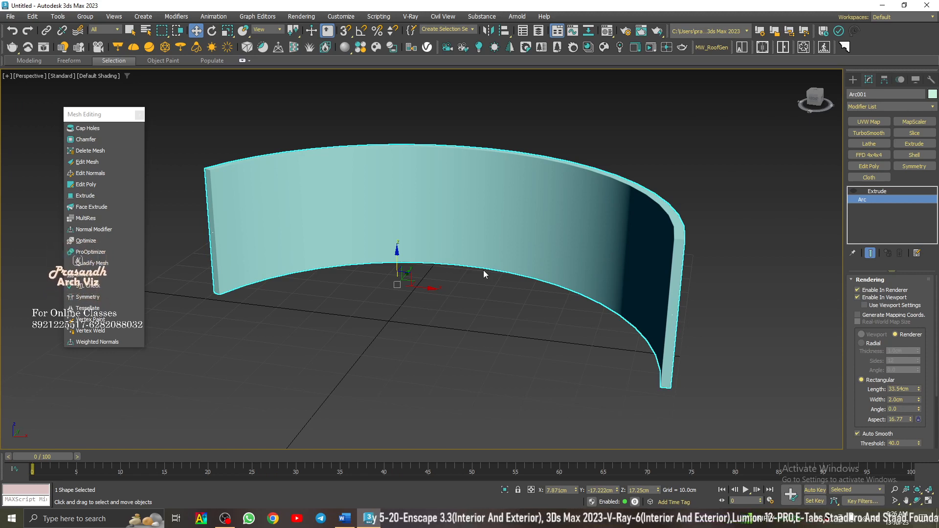
- Delete the curved arc object and start the Donut spline tool in the home view
click(852, 80)
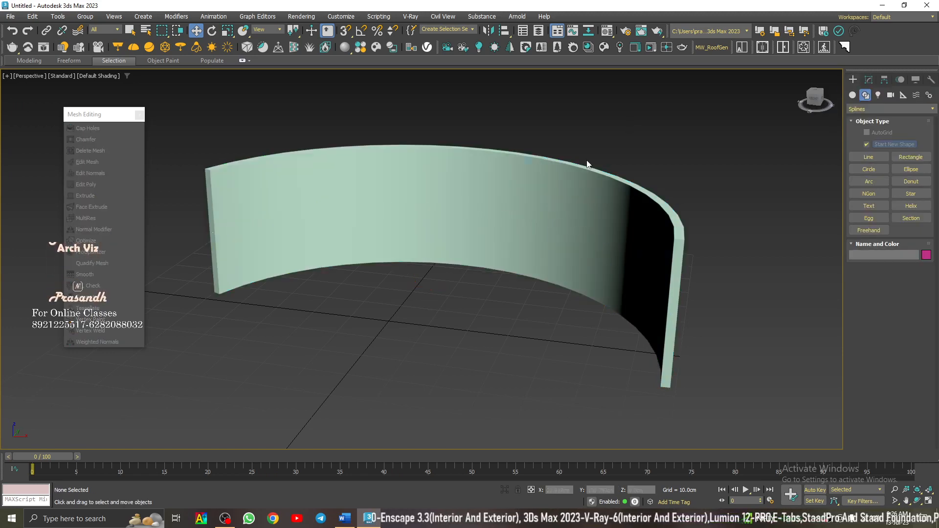
key(Delete)
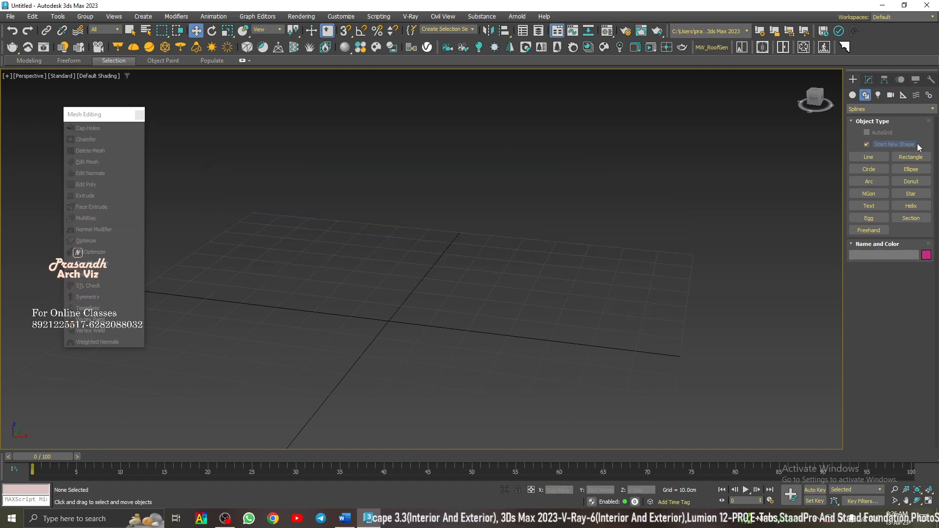
click(909, 185)
click(801, 74)
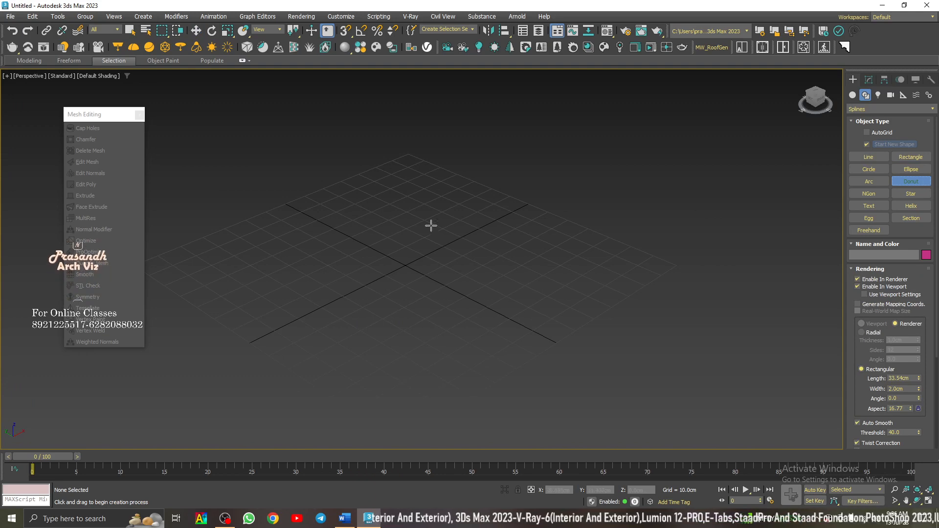
click(407, 266)
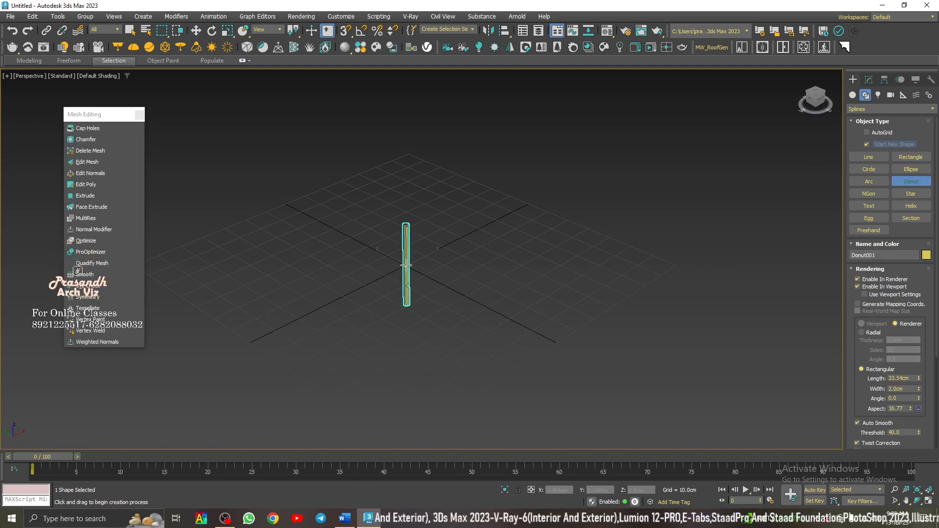
drag(406, 266, 611, 305)
right_click(611, 305)
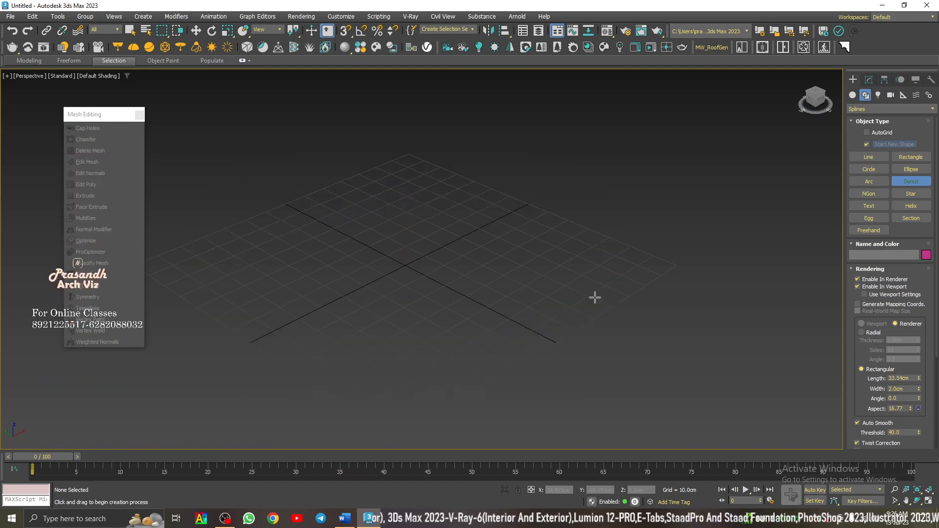
- Disable renderer and viewport thickness for new splines and draw a large donut centred on the grid origin
drag(405, 264, 702, 314)
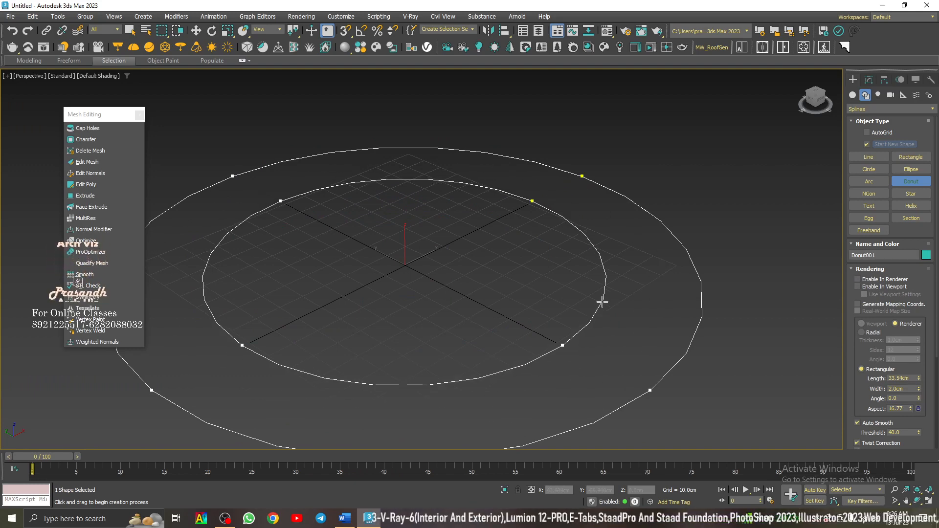
scroll(493, 363, down, 5)
click(492, 363)
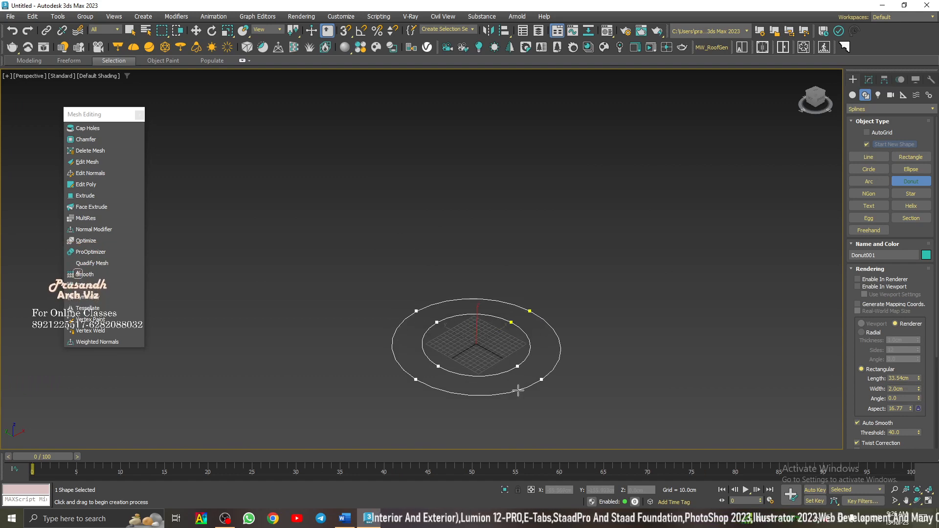
right_click(645, 251)
- Apply the Extrude modifier to the donut to make a solid ring
scroll(518, 360, up, 8)
scroll(538, 274, down, 4)
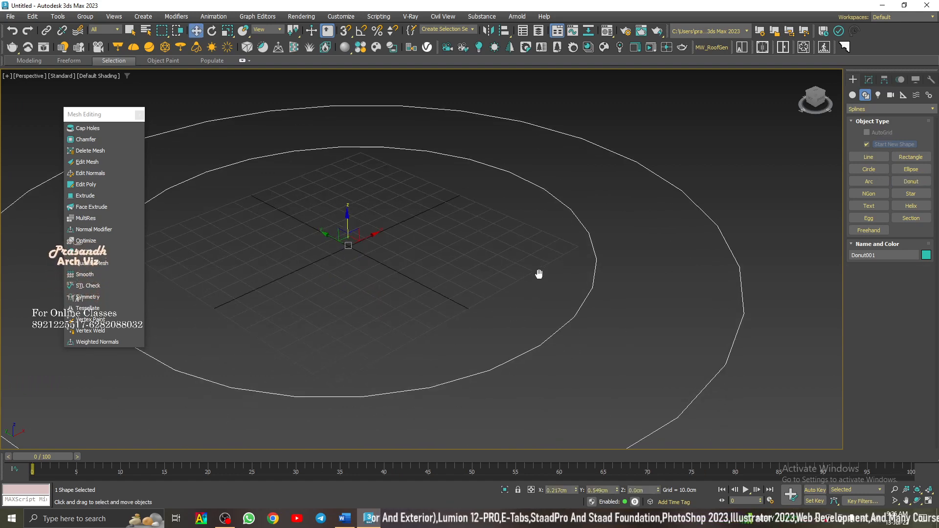
click(93, 196)
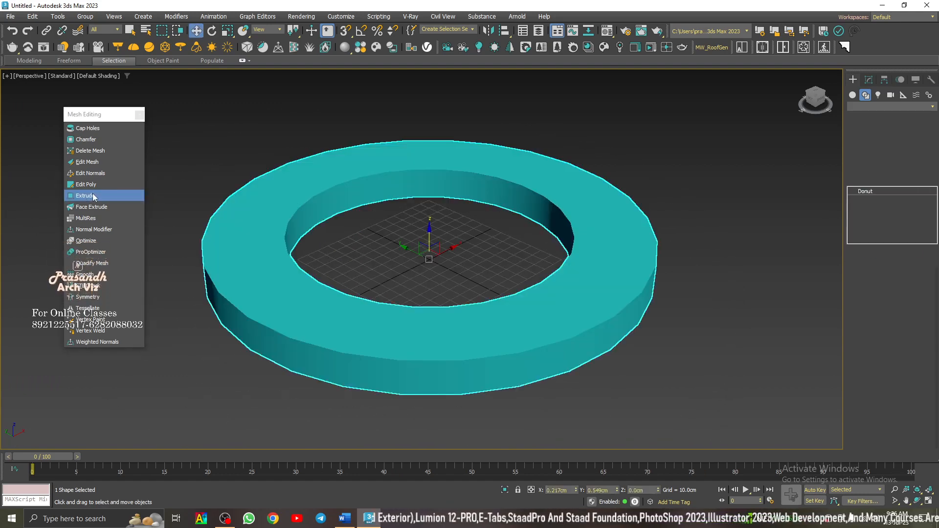
- Undo the donut's Extrude modifier and apply Extrude to the donut spline again
key(ctrl+z)
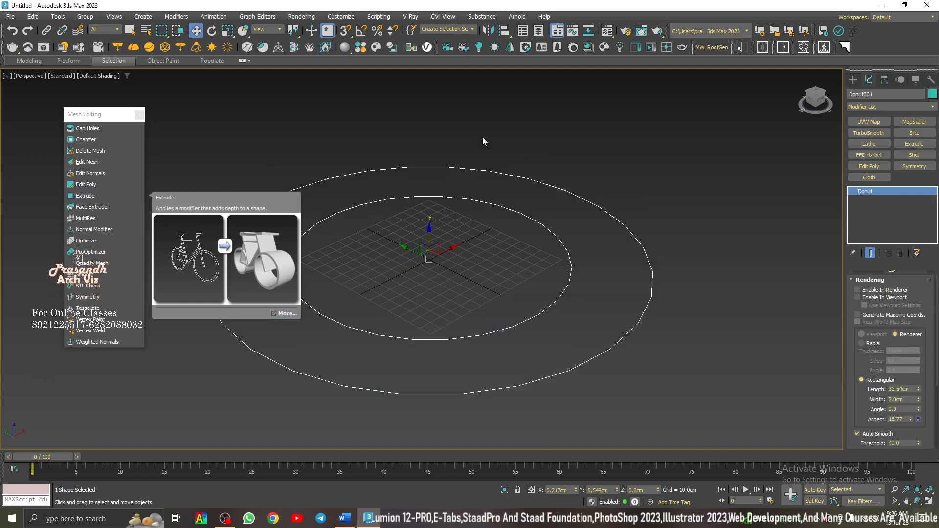
click(488, 154)
click(503, 205)
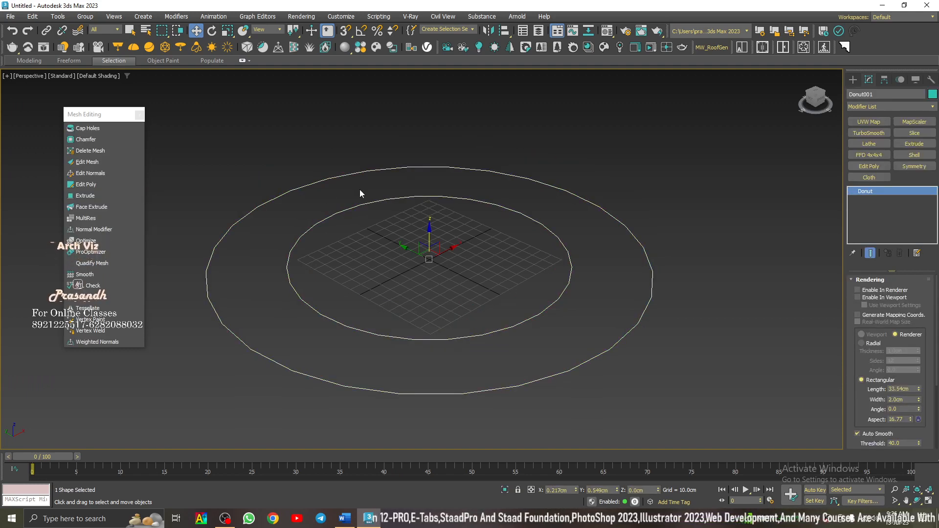
click(98, 194)
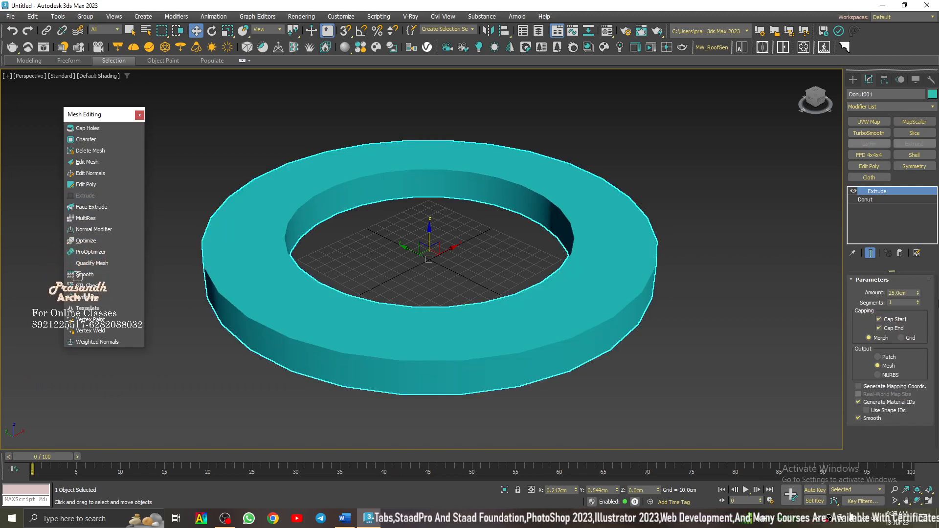
- Go to the base Donut level below Extrude and set its interpolation steps to 0
click(865, 201)
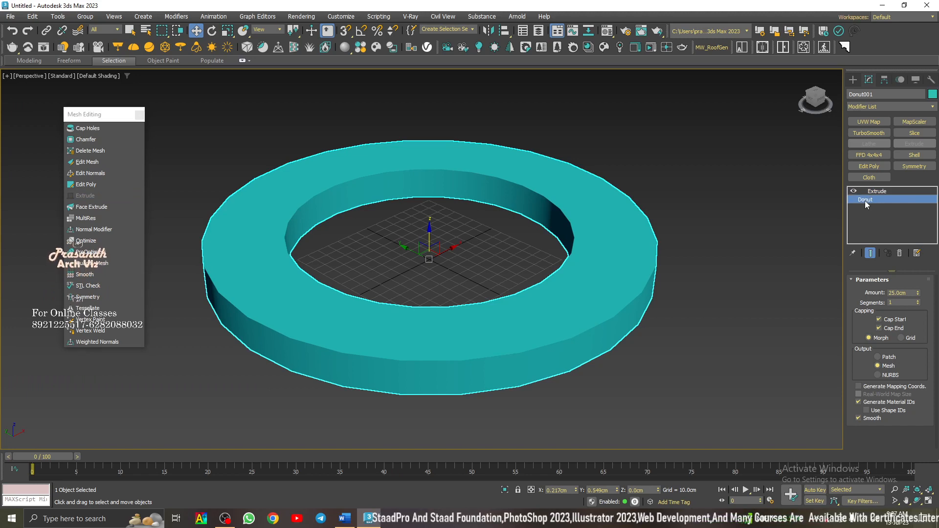
click(888, 193)
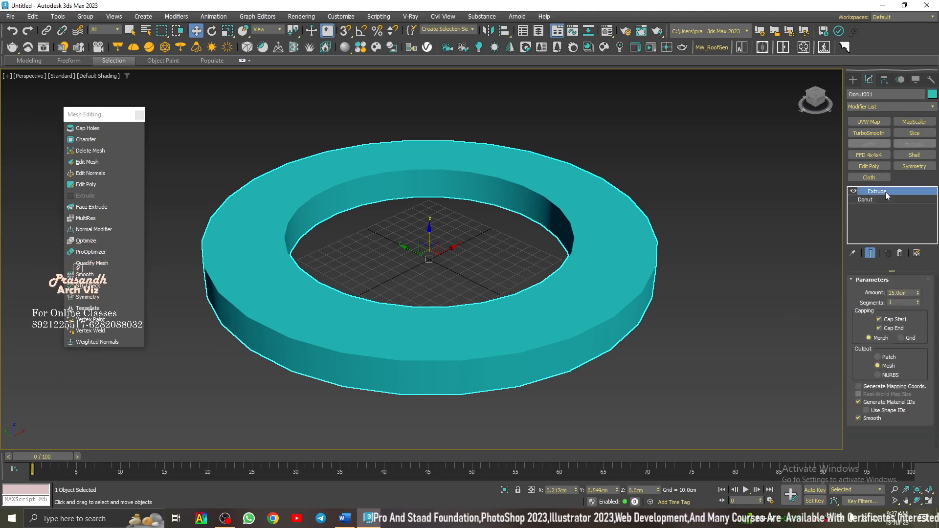
click(881, 201)
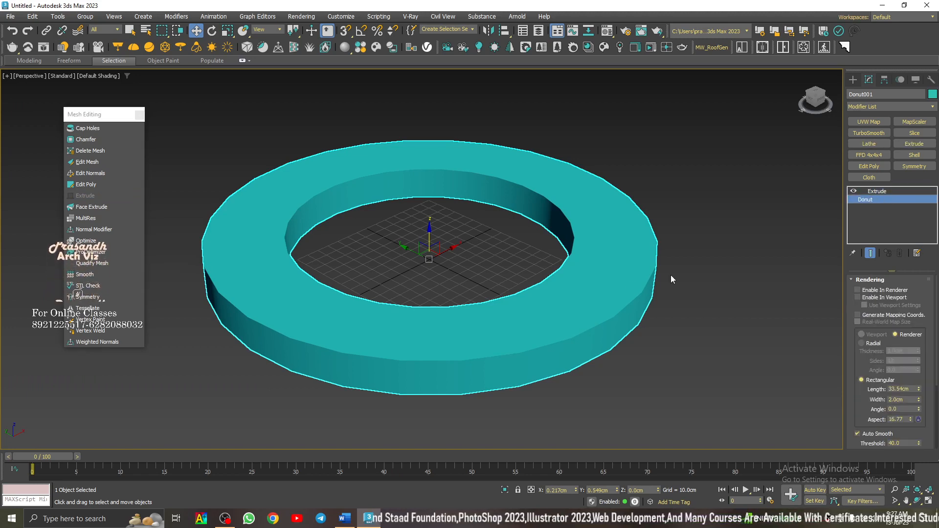
click(870, 280)
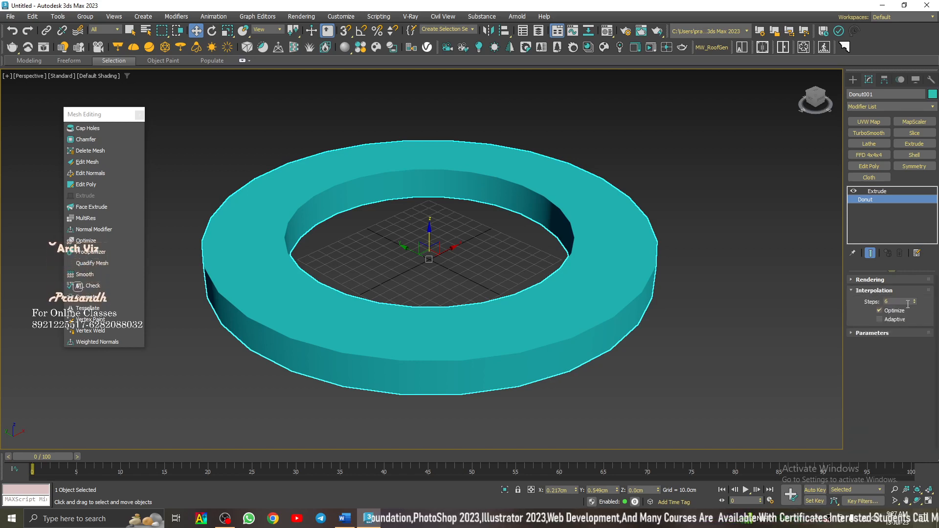
mouse_move(915, 303)
mouse_down()
mouse_move(914, 284)
mouse_move(918, 316)
mouse_up()
middle_drag(479, 277, 488, 331)
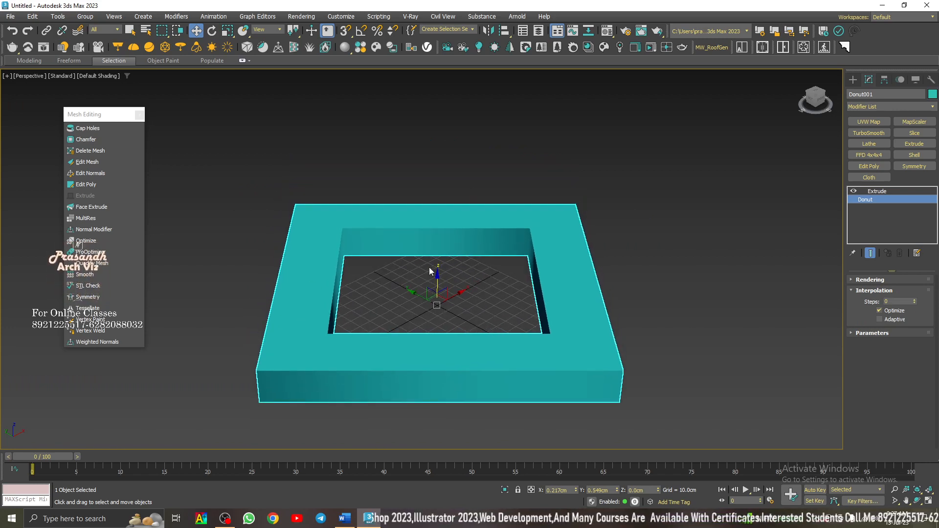
- Raise the donut's interpolation steps to 10 to smooth the extruded ring
click(914, 300)
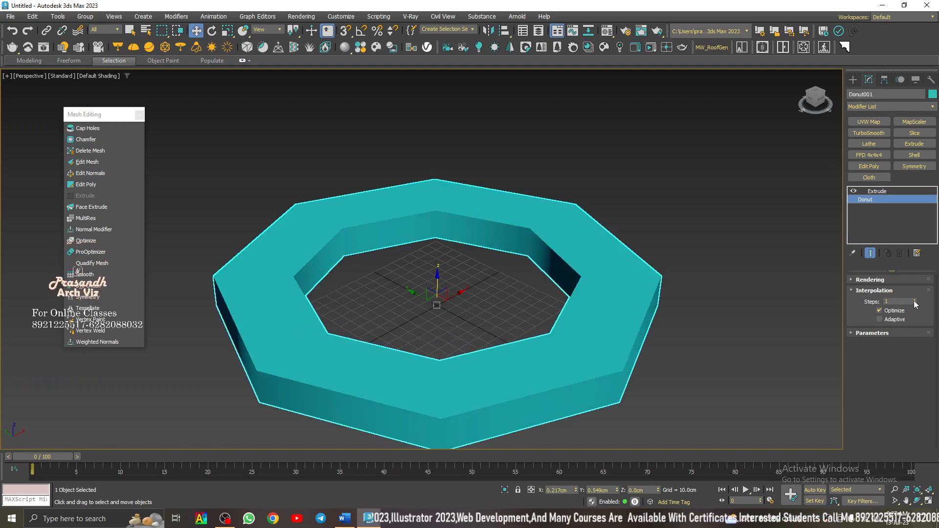
click(914, 301)
click(914, 300)
click(914, 300)
click(913, 301)
click(914, 300)
click(914, 301)
click(914, 300)
click(914, 300)
click(914, 300)
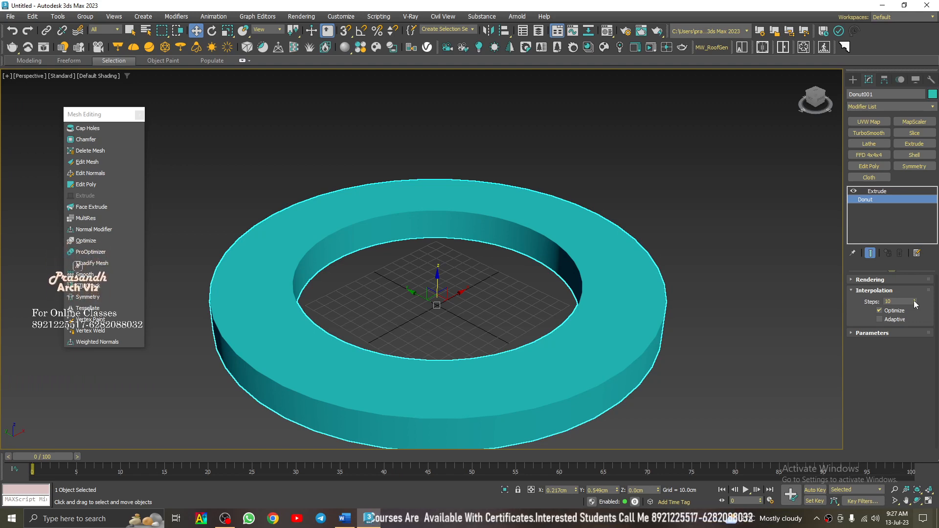
- Delete the extruded donut ring from the scene
click(397, 155)
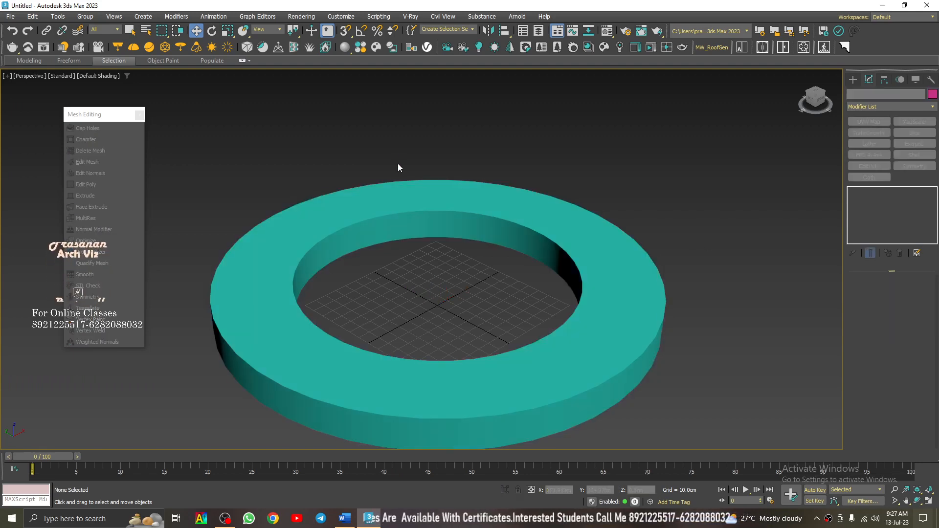
click(400, 199)
key(Delete)
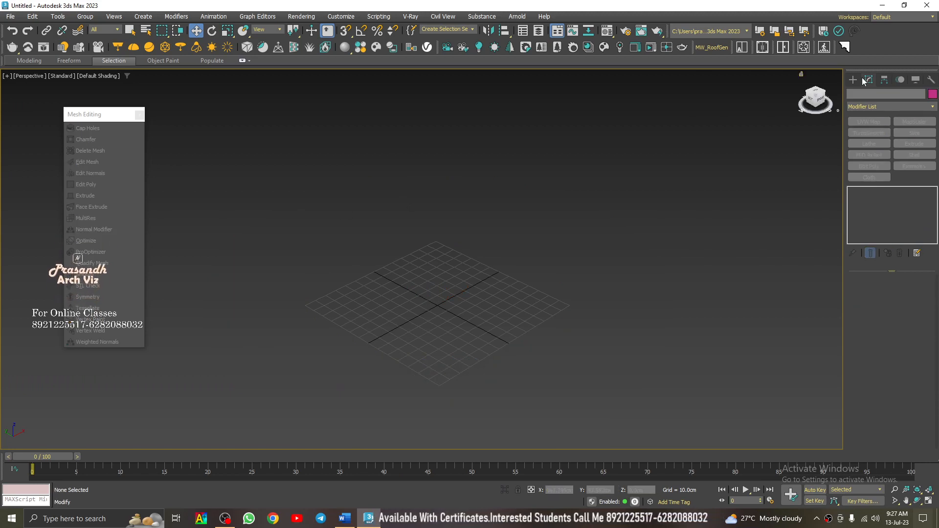
- Draw a six-sided NGon spline from the grid centre with a radius of about 134 cm
click(853, 80)
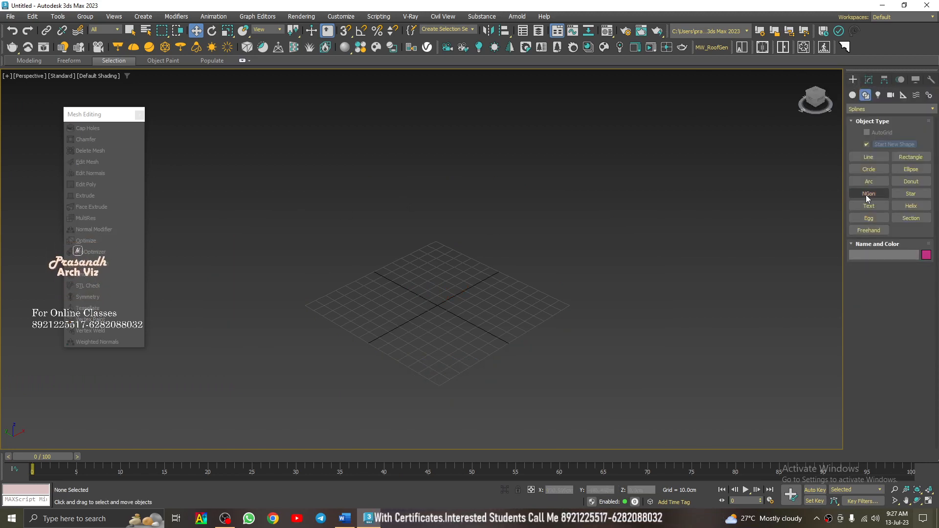
click(879, 193)
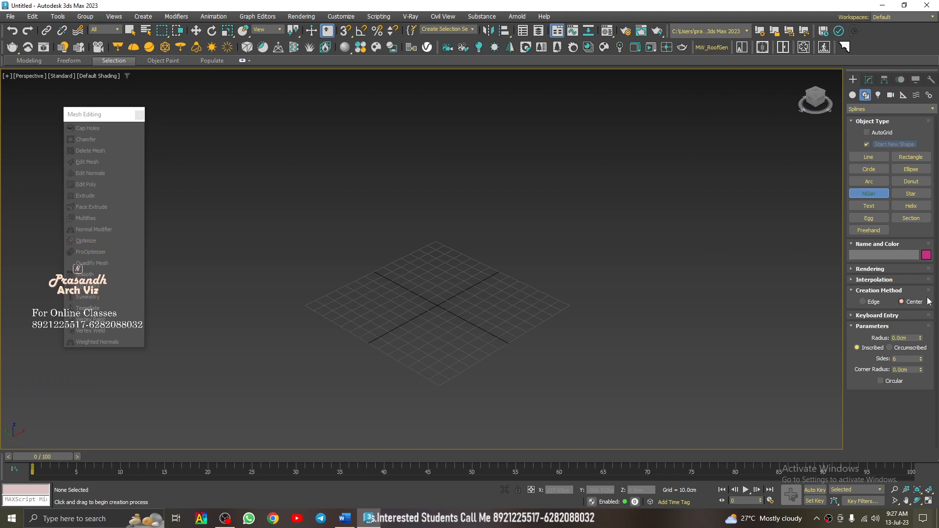
drag(437, 302, 609, 351)
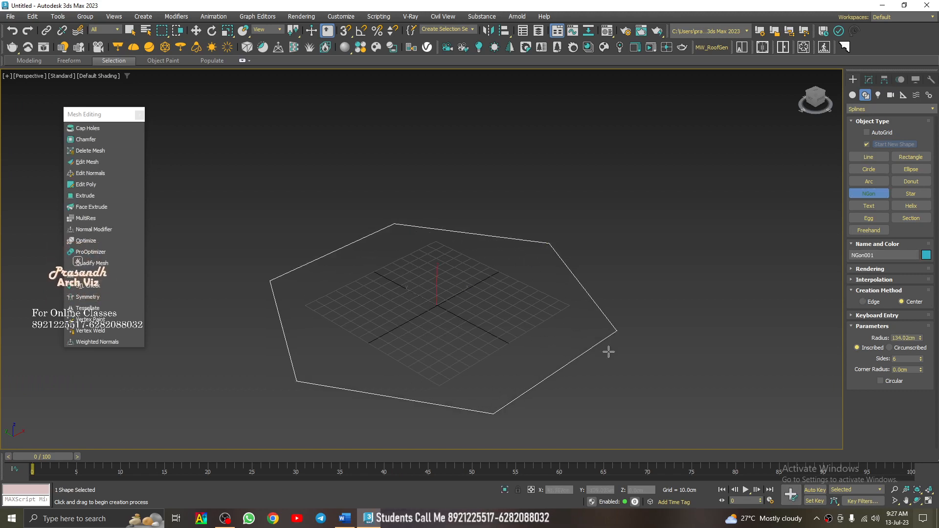
key(w)
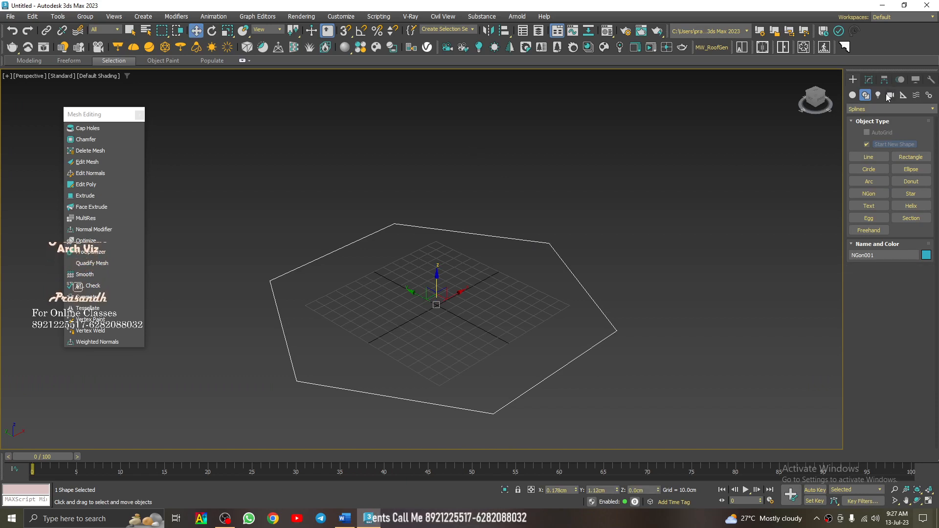
- Increase the NGon's side count to 11 and reduce it to 7
click(868, 79)
click(922, 333)
click(922, 333)
click(922, 334)
click(921, 333)
click(921, 334)
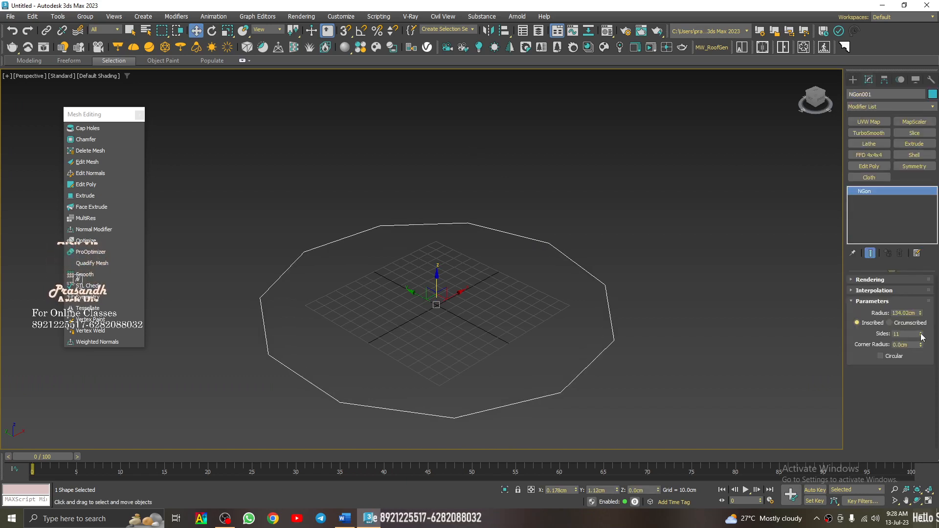
click(921, 337)
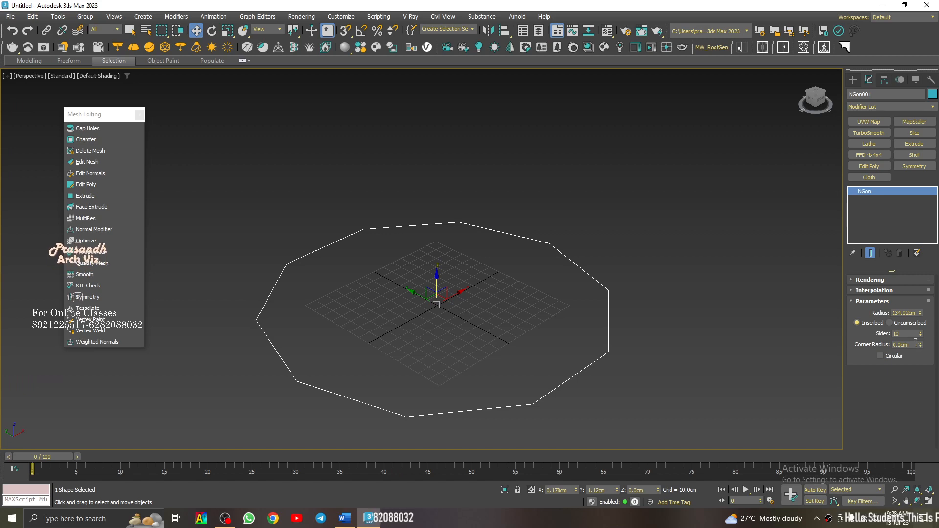
click(922, 336)
click(922, 336)
- Round the NGon's corners with a 5 cm corner radius and increase it to about 5.9 cm
drag(916, 344, 860, 352)
text(5)
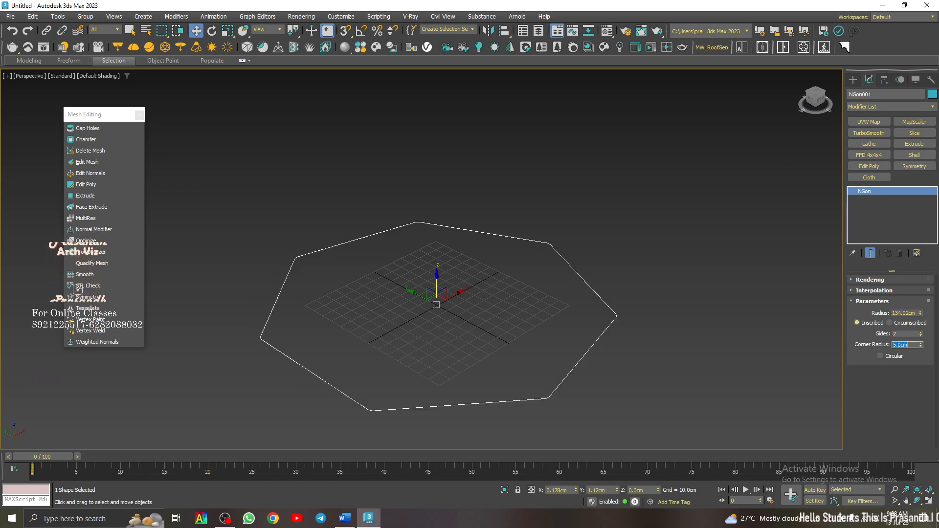
scroll(538, 237, up, 5)
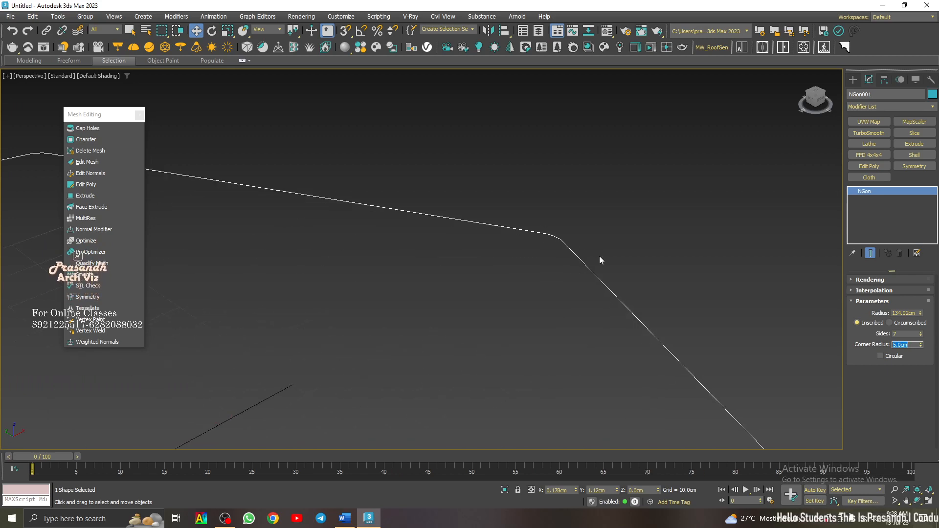
drag(921, 345, 929, 338)
scroll(546, 268, down, 5)
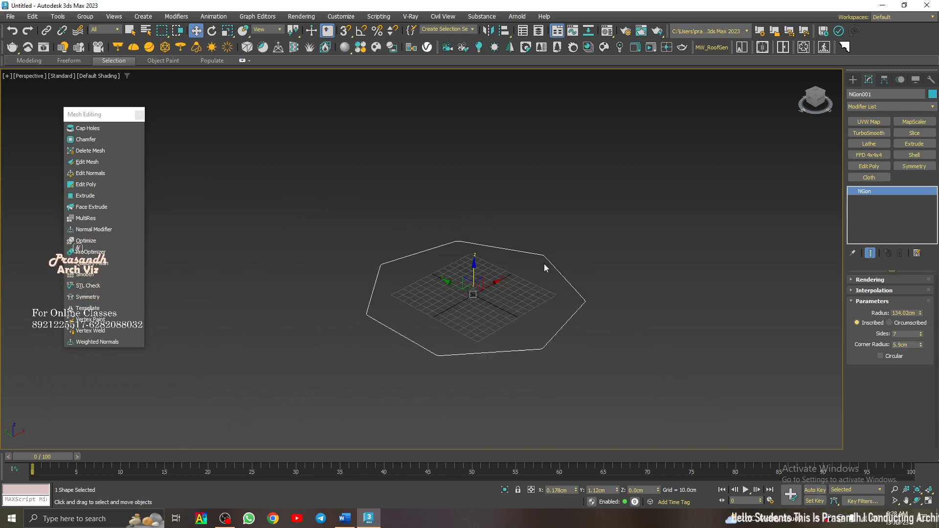
- Turn the NGon's Circular option on and off again
click(888, 358)
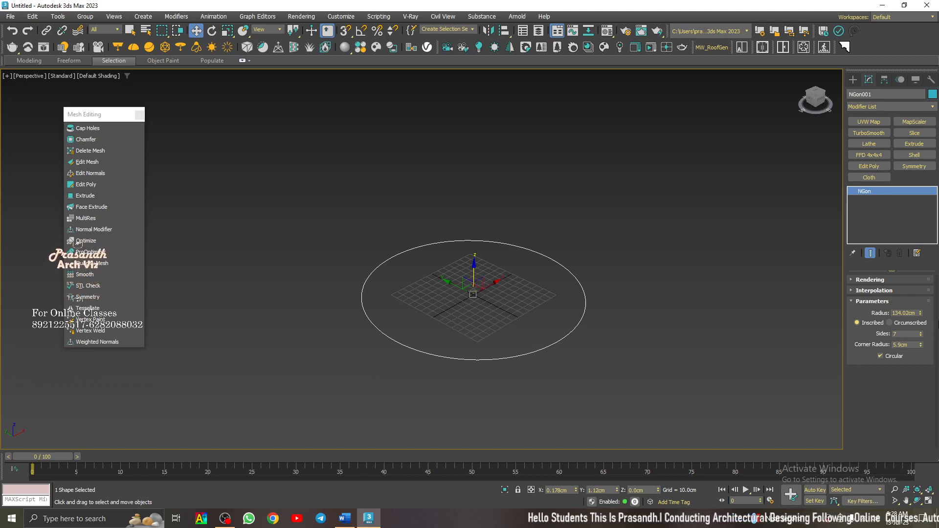
click(890, 358)
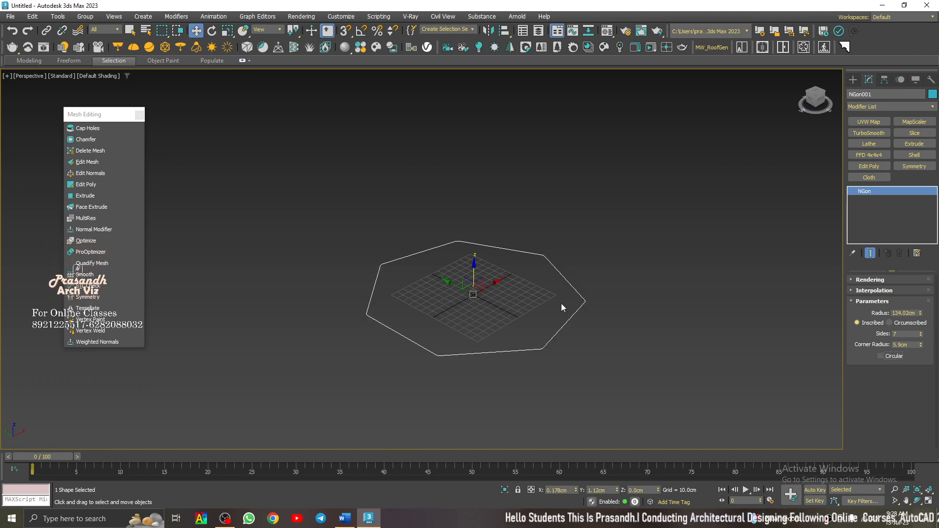
- Delete the NGon from the scene and hide the home grid
click(670, 289)
drag(591, 208, 276, 417)
key(Delete)
key(g)
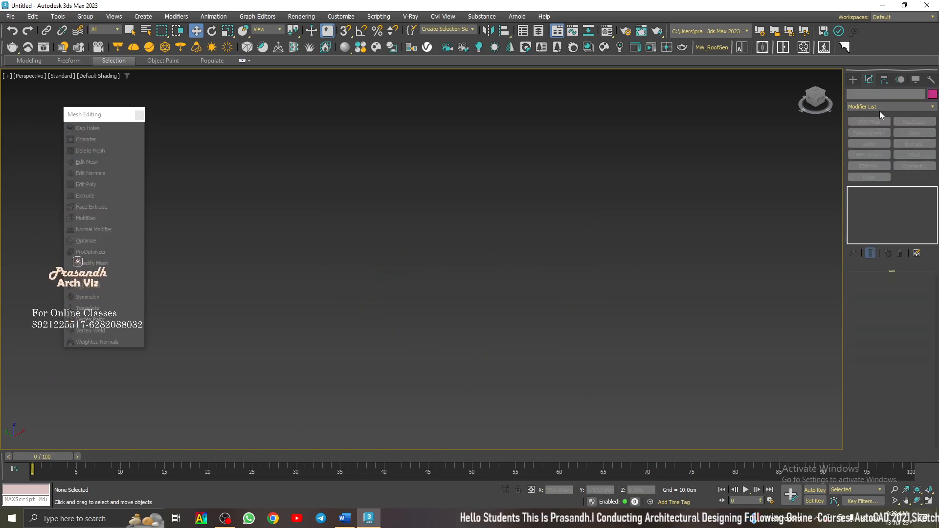
- Show the grid again and draw a six-point star from its centre with radii of about 77.2 cm and 31.2 cm
click(854, 80)
click(911, 194)
key(g)
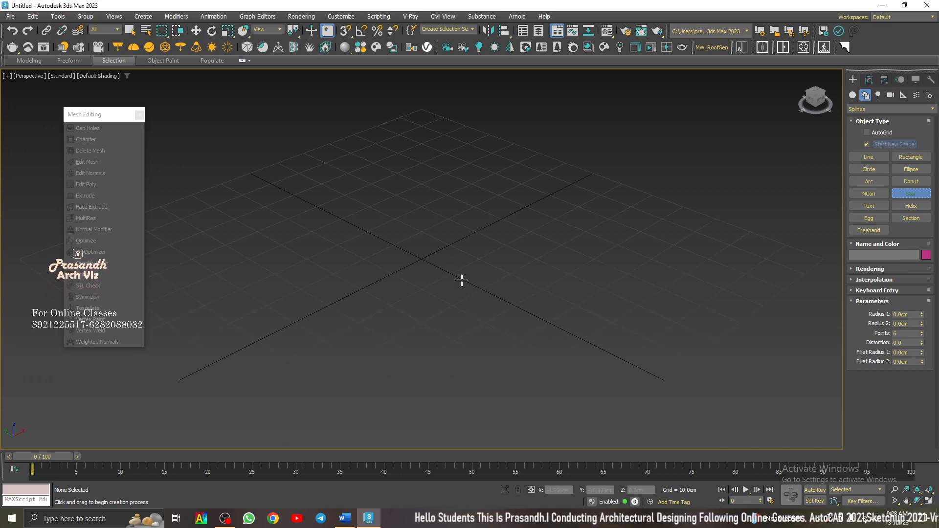
drag(424, 260, 738, 346)
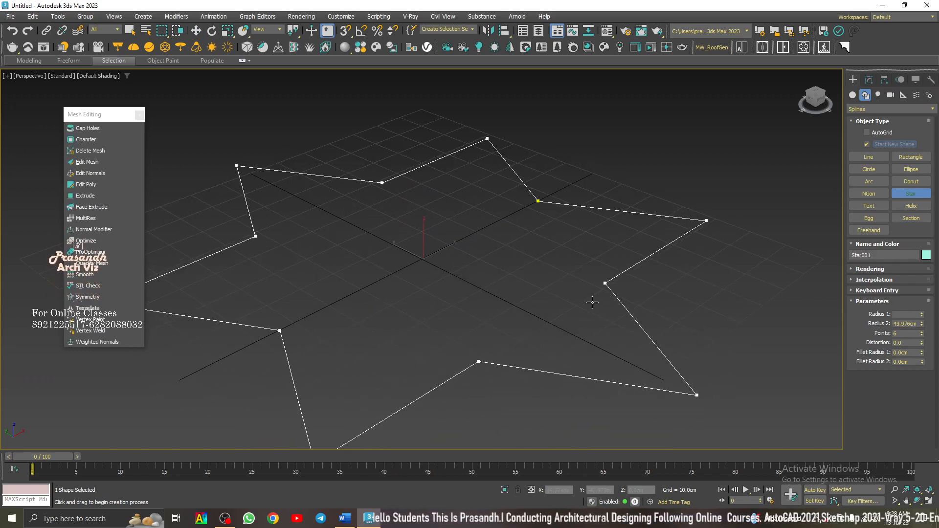
scroll(532, 276, down, 4)
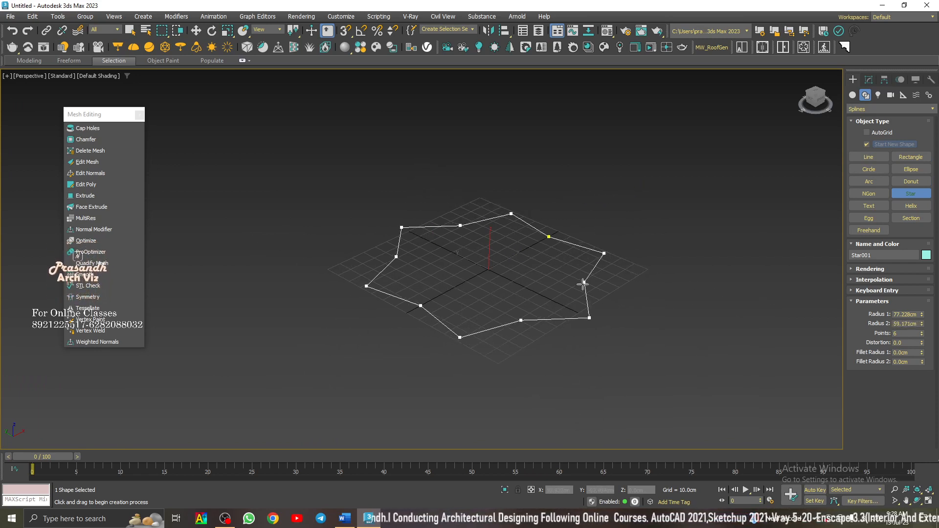
click(538, 272)
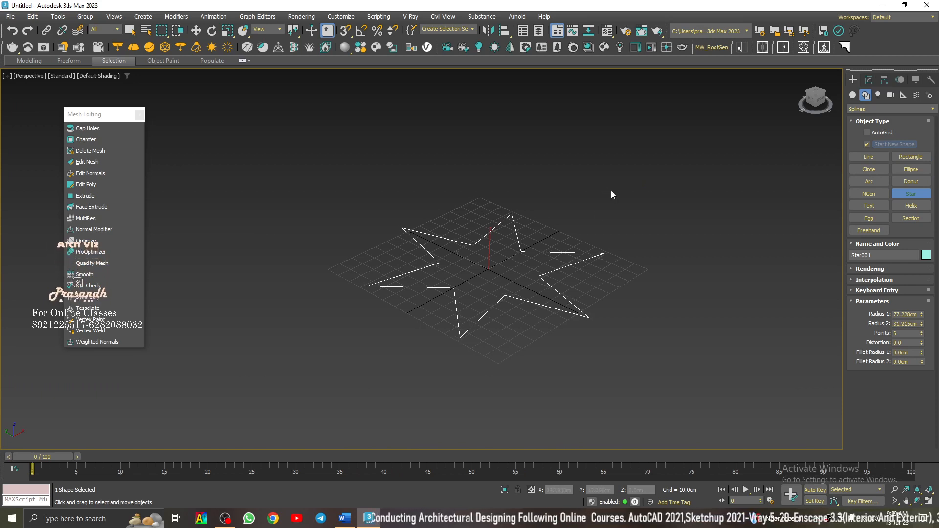
key(w)
- Set the star's Radius 1 to 70 cm and Radius 2 to 30 cm
scroll(551, 239, up, 3)
key(1)
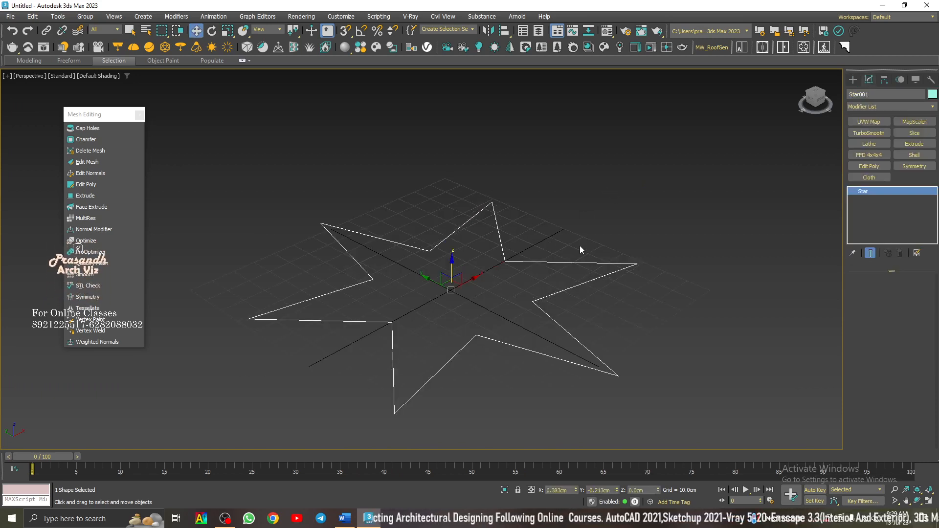
double_click(917, 315)
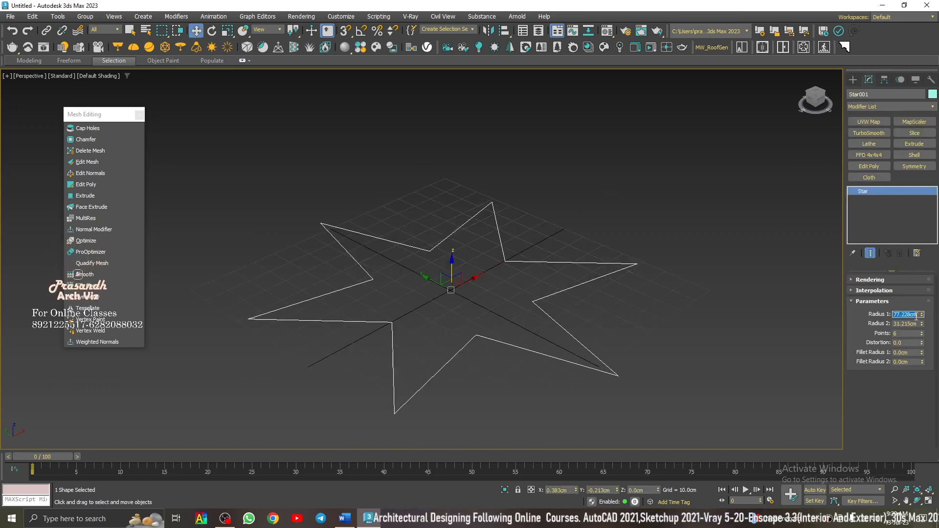
text(70)
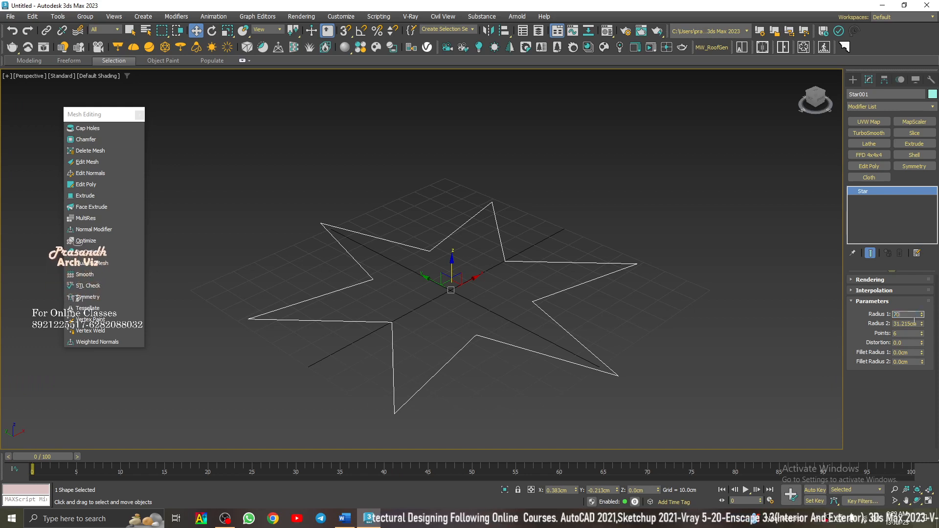
click(915, 323)
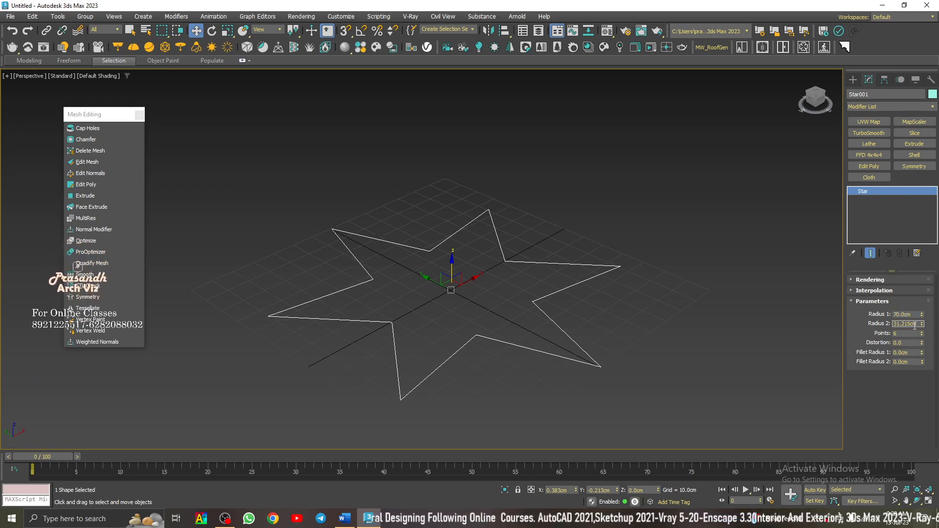
text(30)
click(907, 315)
- Reduce the star to 5 points and set it back to 6
click(908, 334)
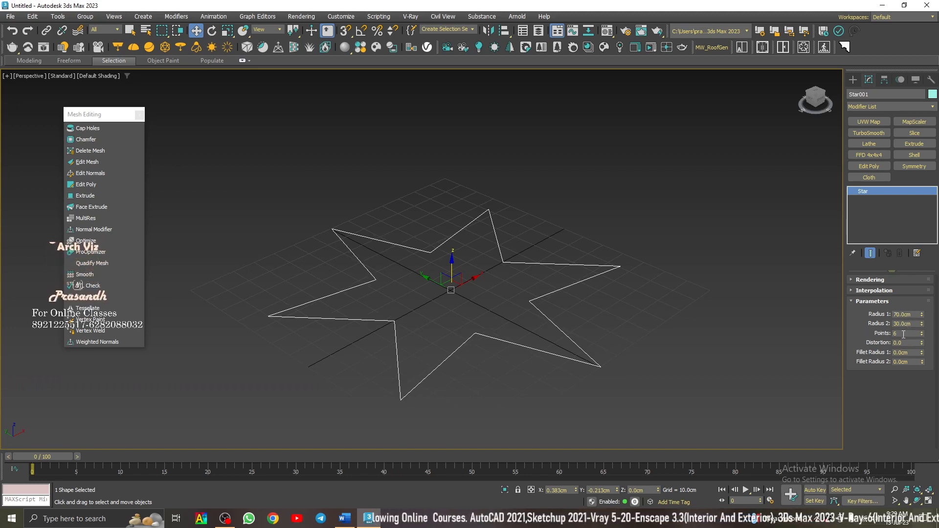
click(923, 335)
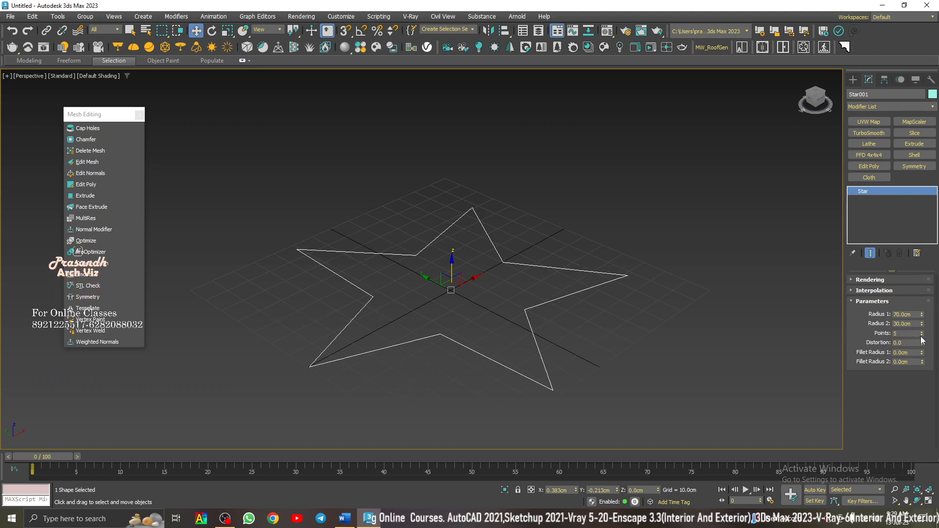
click(922, 331)
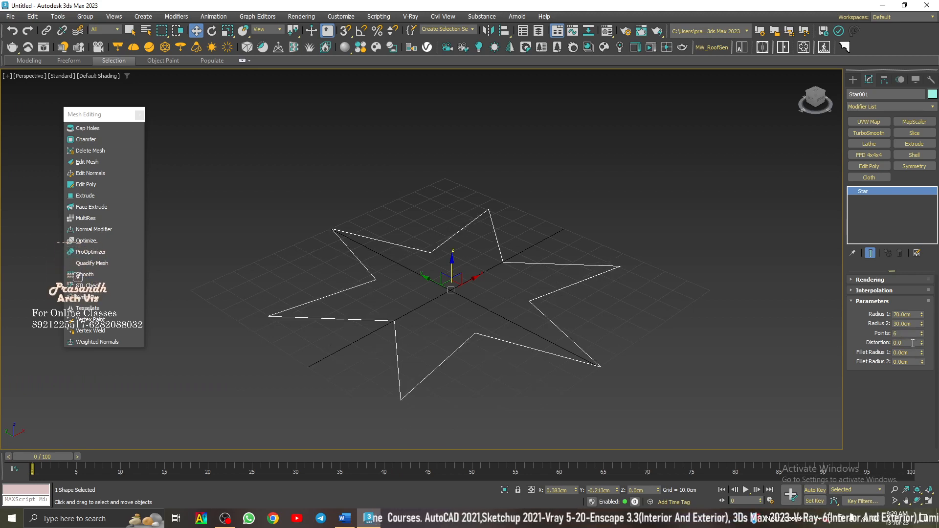
- Set the star's distortion to 10
drag(913, 344, 860, 344)
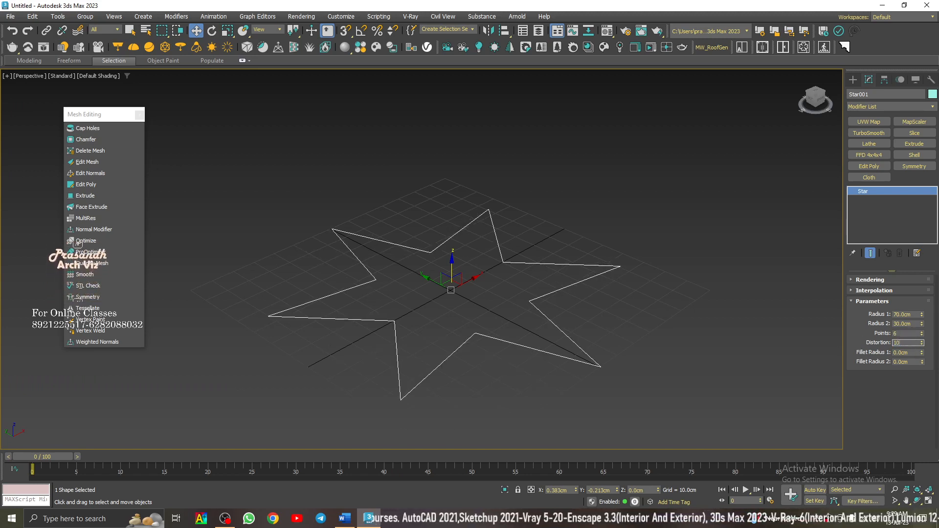
text(10)
key(Return)
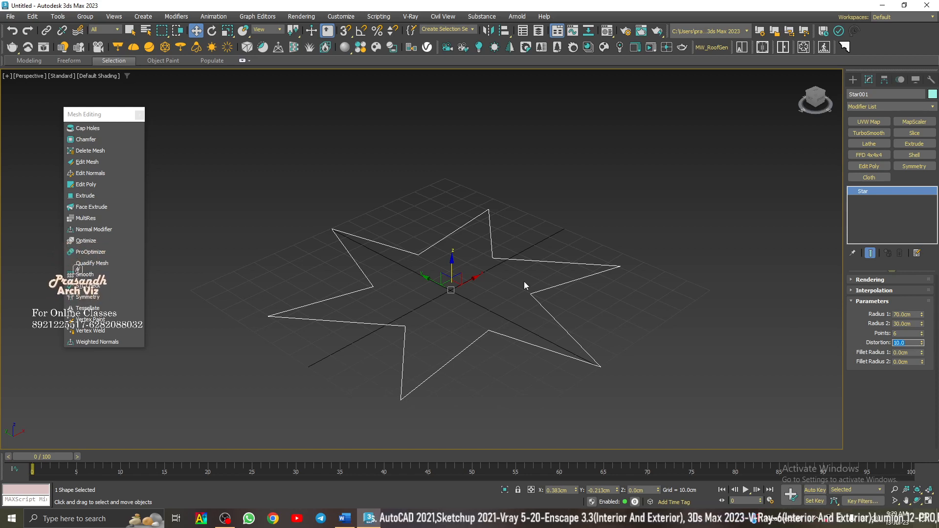
- Set the star's Fillet Radius 1 to 2 cm and Fillet Radius 2 to 5 cm
drag(919, 353, 862, 353)
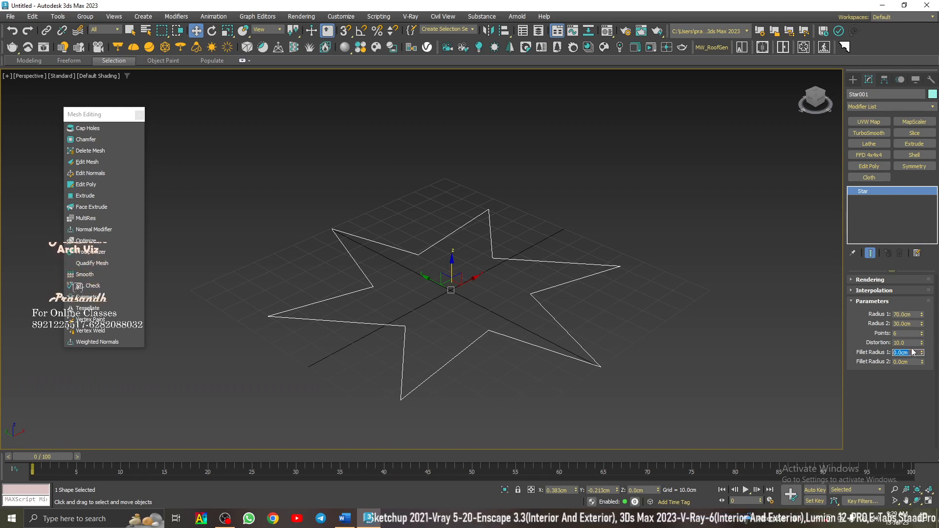
text(2)
key(Return)
key(Tab)
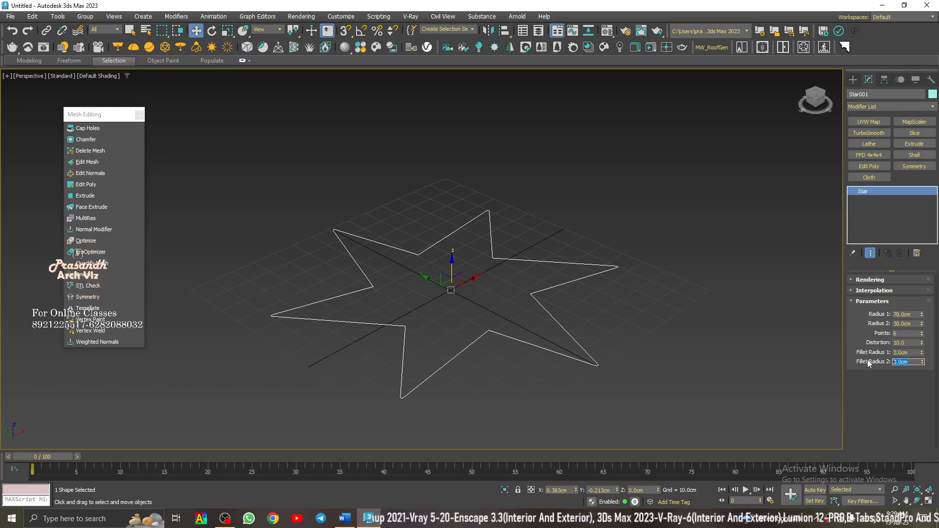
text(5)
key(Return)
click(512, 220)
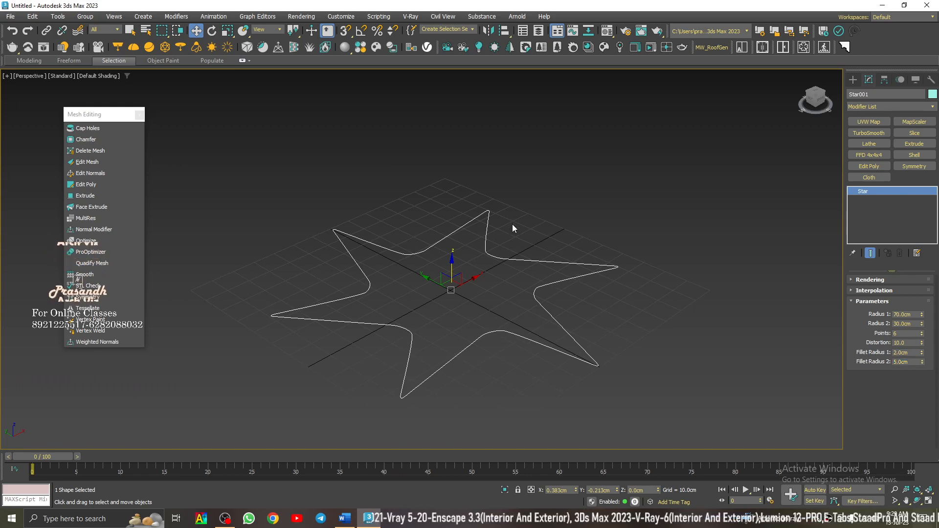
click(520, 261)
- Set the star's distortion to 5 and extrude the shape 25 cm
double_click(908, 343)
text(5)
key(Return)
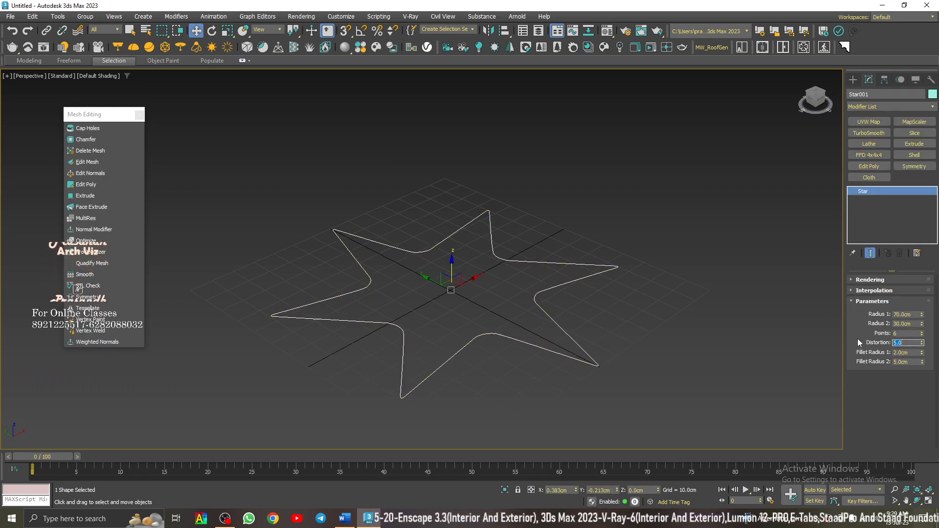
click(96, 199)
alt+middle_drag(462, 264, 620, 301)
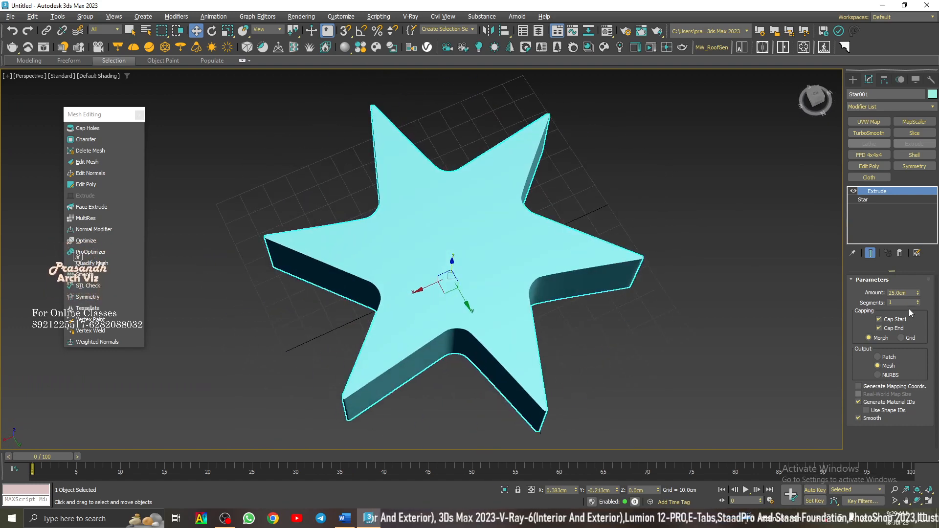
- Return to the base star beneath the Extrude modifier and set its distortion to 15
click(864, 200)
click(905, 343)
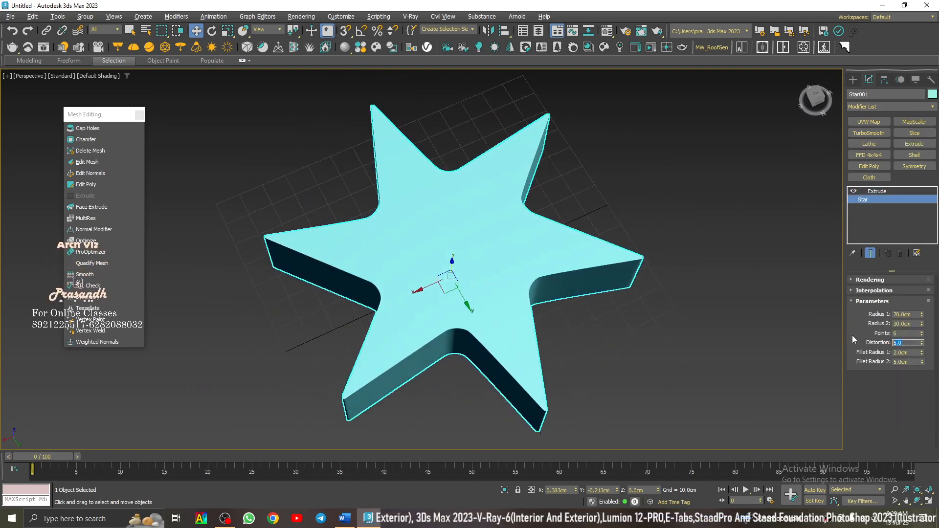
text(2)
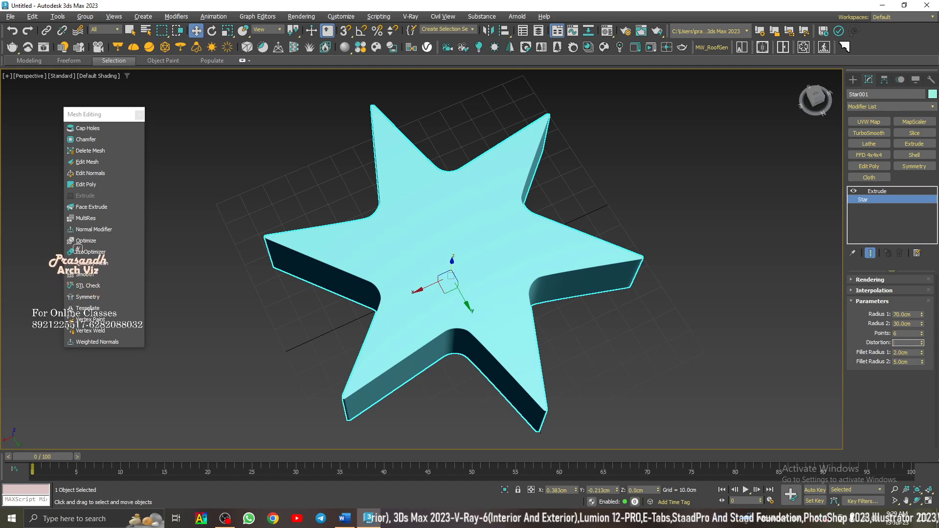
key(Return)
alt+middle_drag(439, 310, 930, 326)
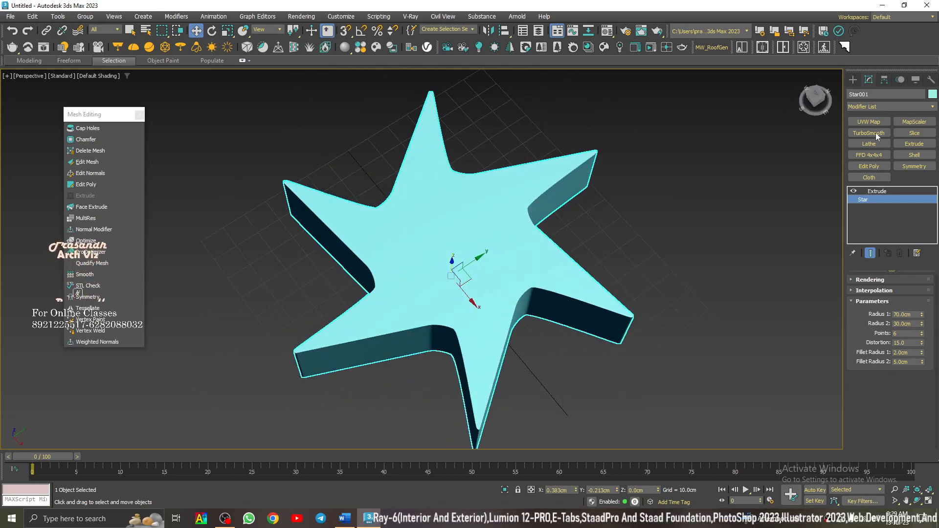
- Delete the extruded star from the scene
click(853, 79)
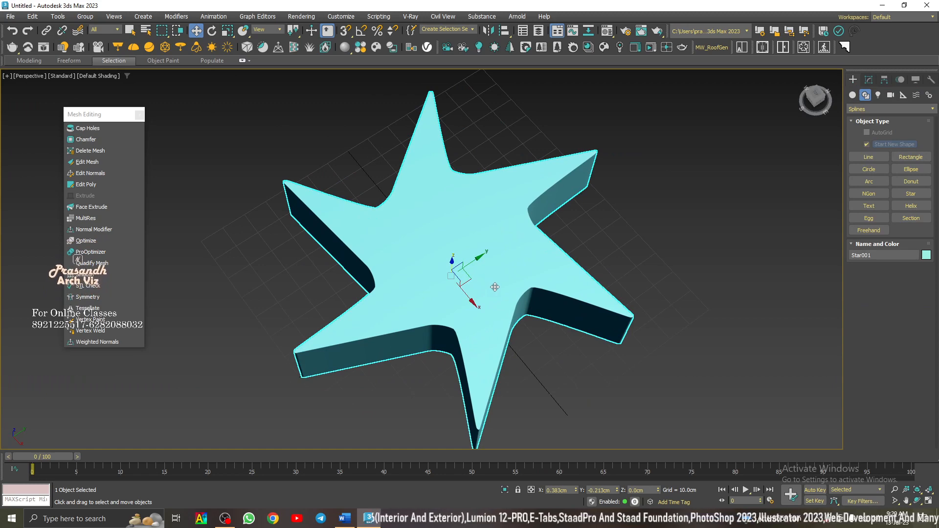
key(Delete)
key(z)
middle_drag(611, 318, 674, 305)
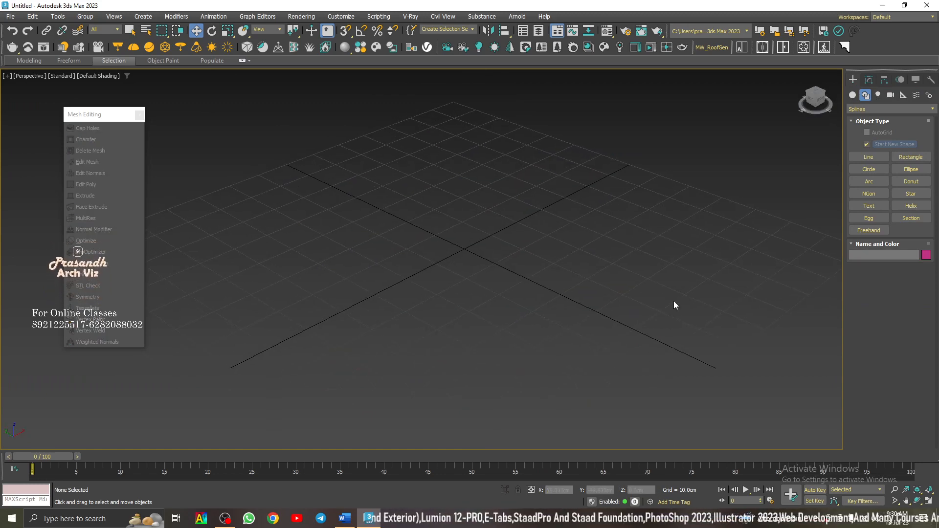
- Place a text spline reading "MAX Text" in Arial at 100 cm size near the centre of the grid
click(876, 209)
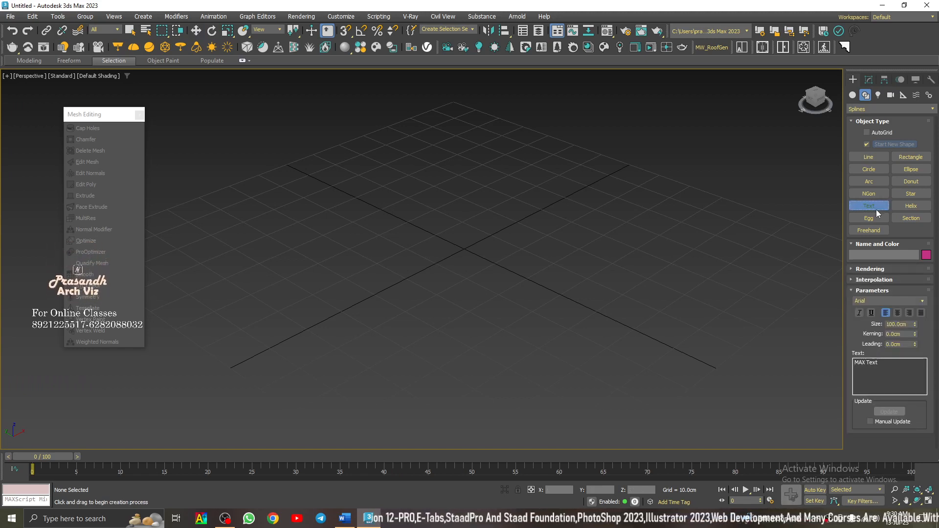
click(435, 296)
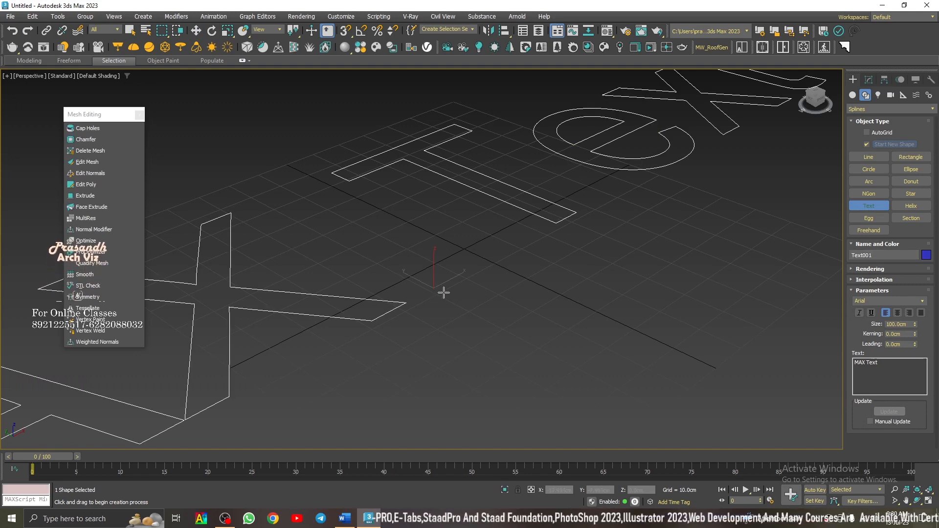
scroll(625, 286, down, 5)
right_click(571, 285)
- Replace the text spline's default wording with the person's full name
click(869, 79)
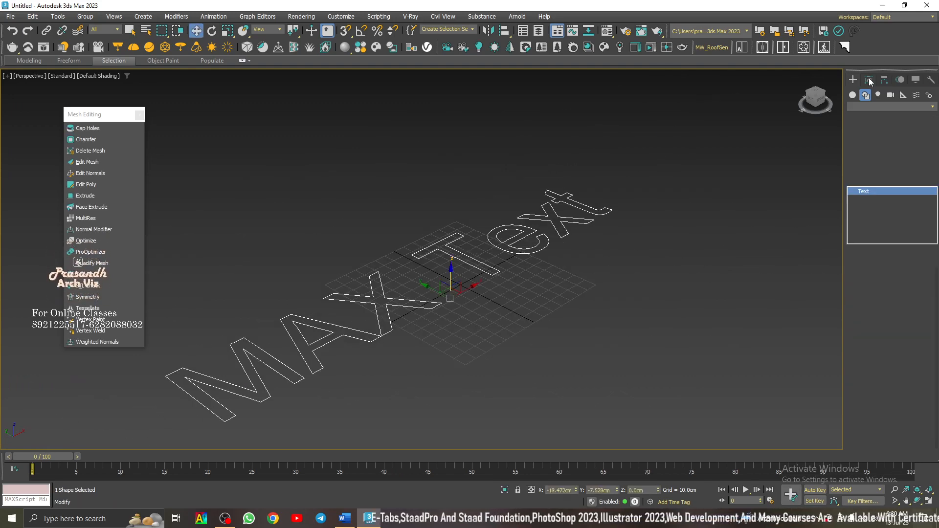
drag(902, 376, 853, 374)
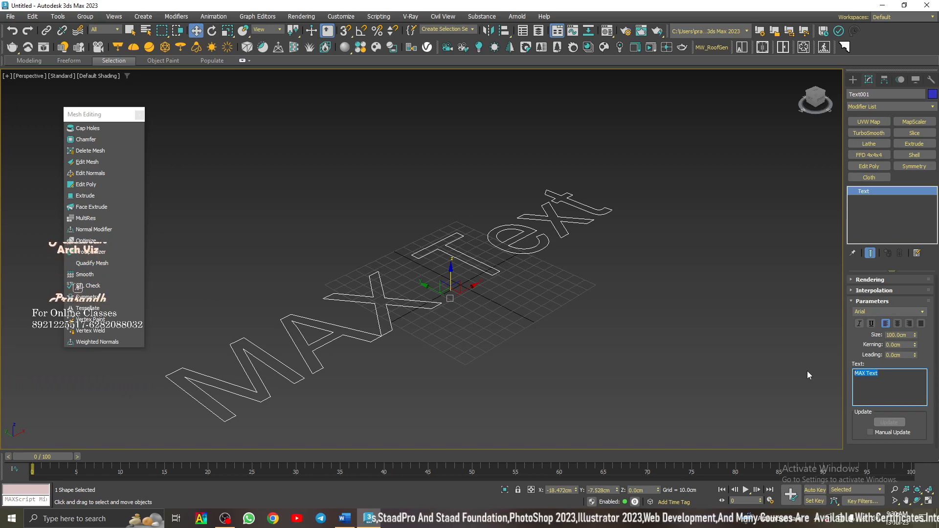
text(Pasan)
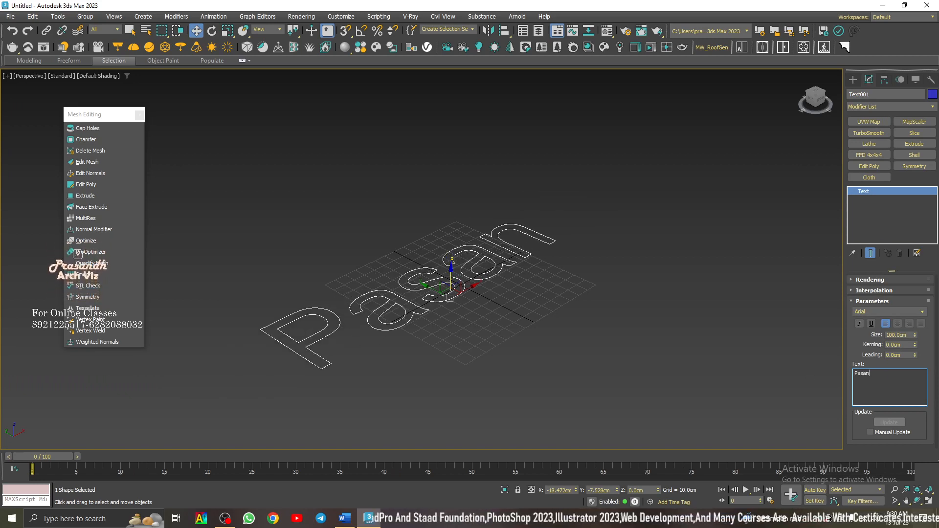
key(BackSpace)
key(BackSpace)
key(BackSpace)
key(BackSpace)
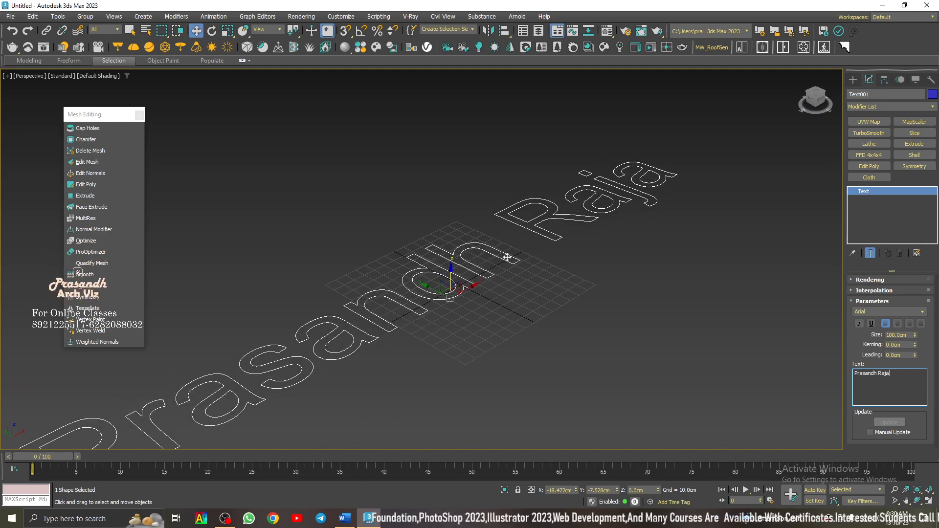
scroll(495, 274, down, 4)
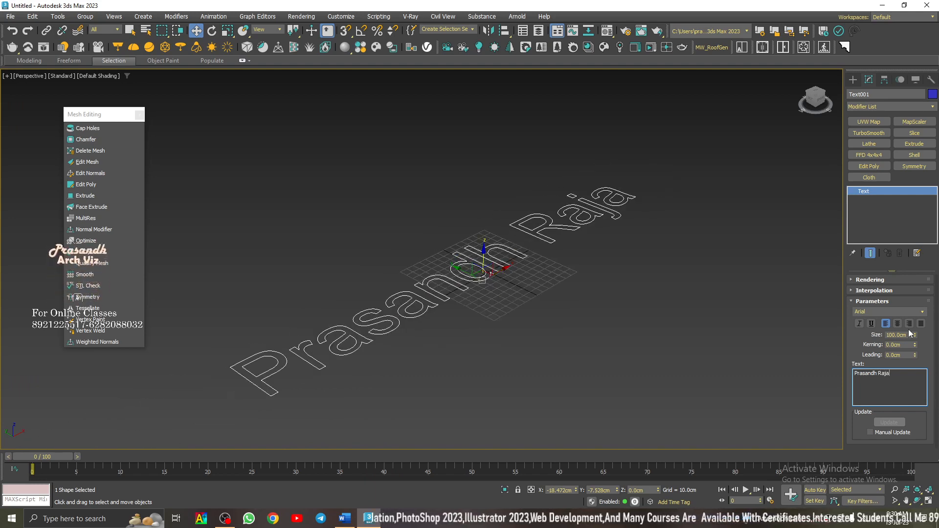
- Change the text's font from Arial to Bahnschrift Bold
key(ctrl+a)
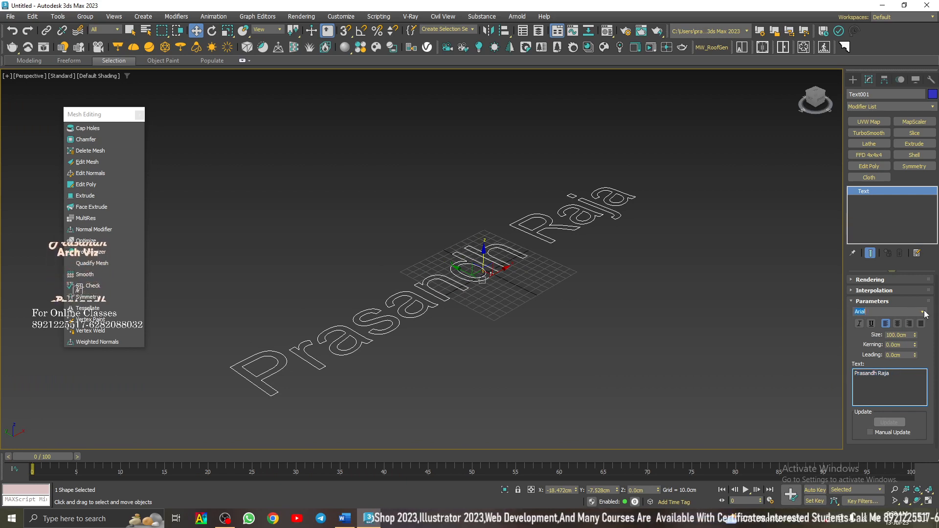
click(923, 311)
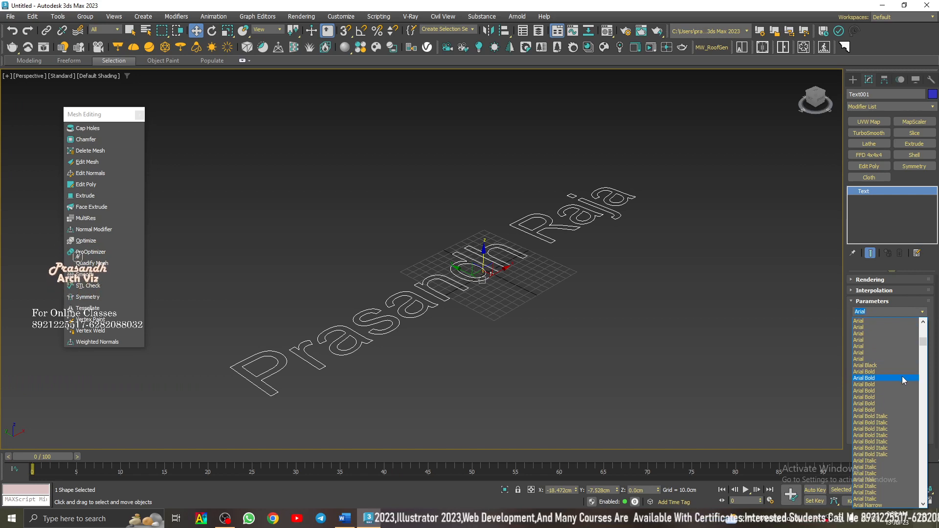
scroll(900, 391, down, 5)
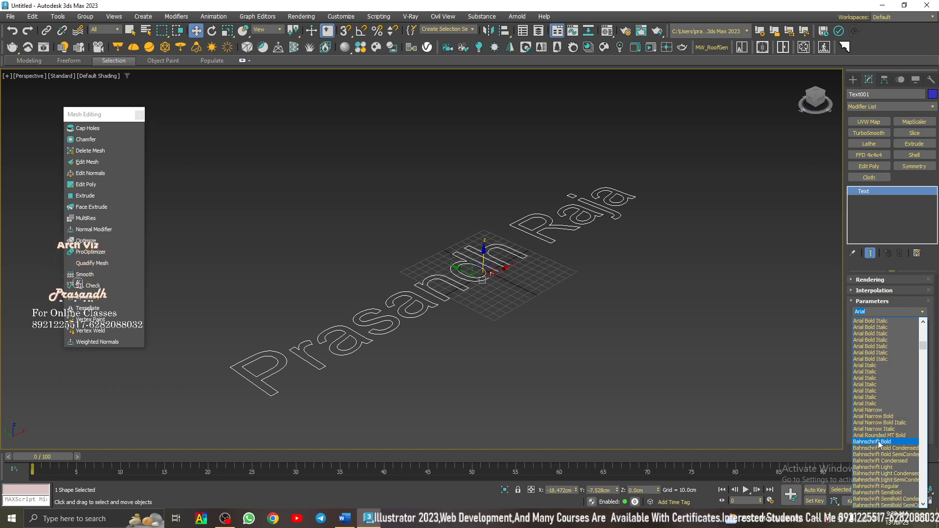
click(875, 441)
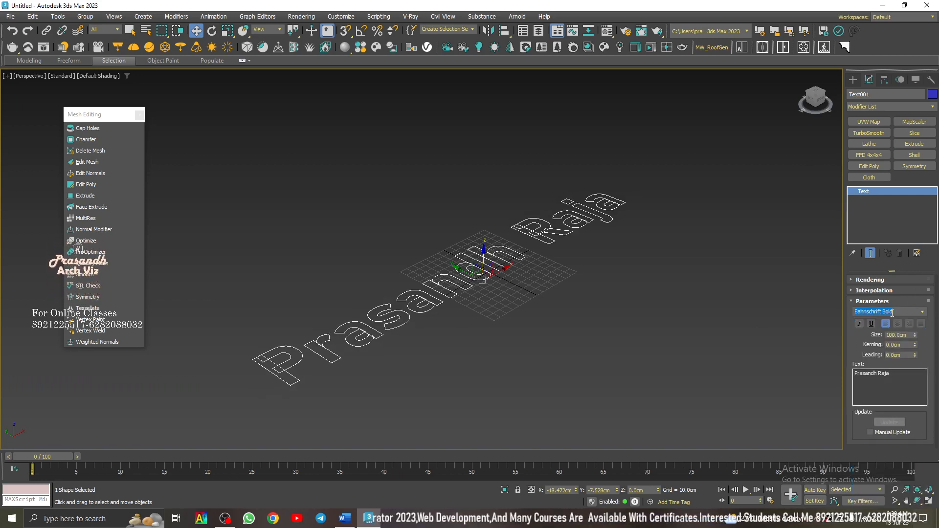
- Step the text through the following fonts, past Bahnschrift Condensed and Baskerville Old Face, to Bauhaus 93
scroll(894, 312, down, 2)
scroll(894, 311, down, 4)
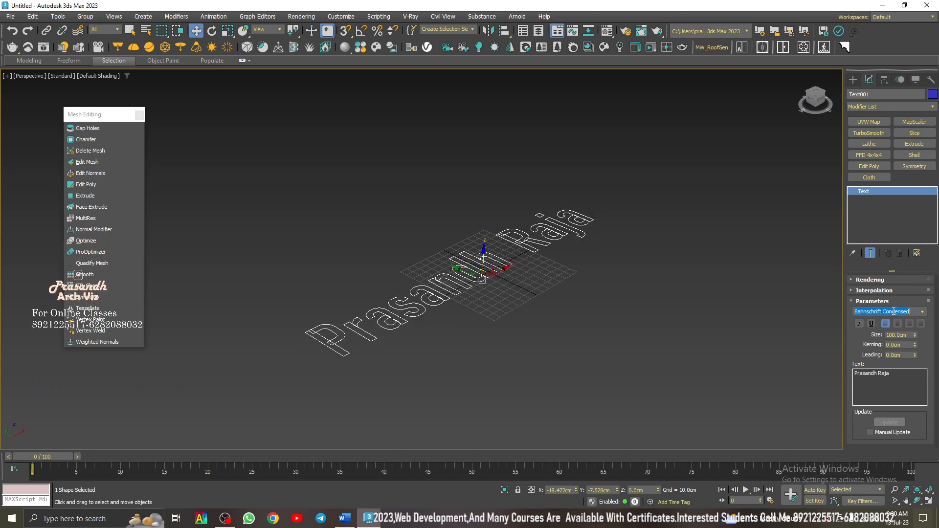
scroll(893, 312, down, 2)
scroll(894, 312, down, 4)
scroll(893, 311, down, 3)
scroll(894, 312, down, 2)
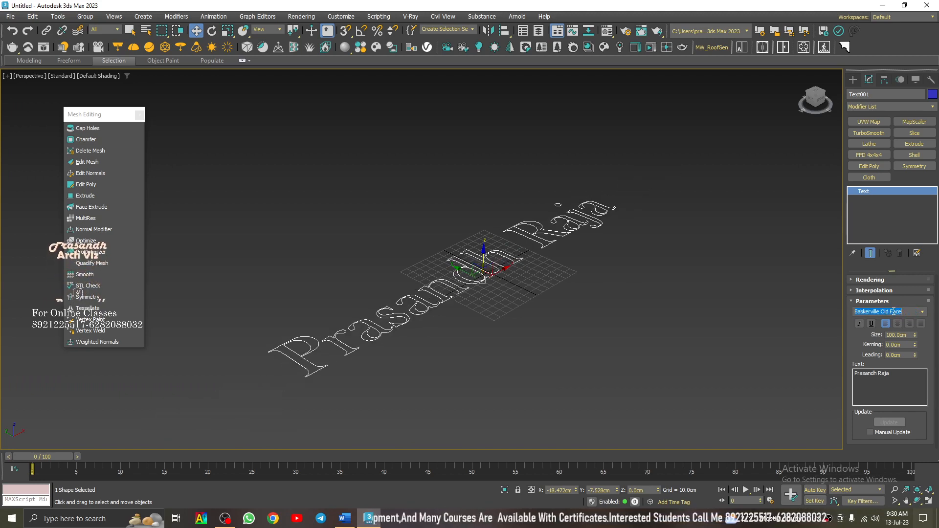
scroll(894, 312, down, 1)
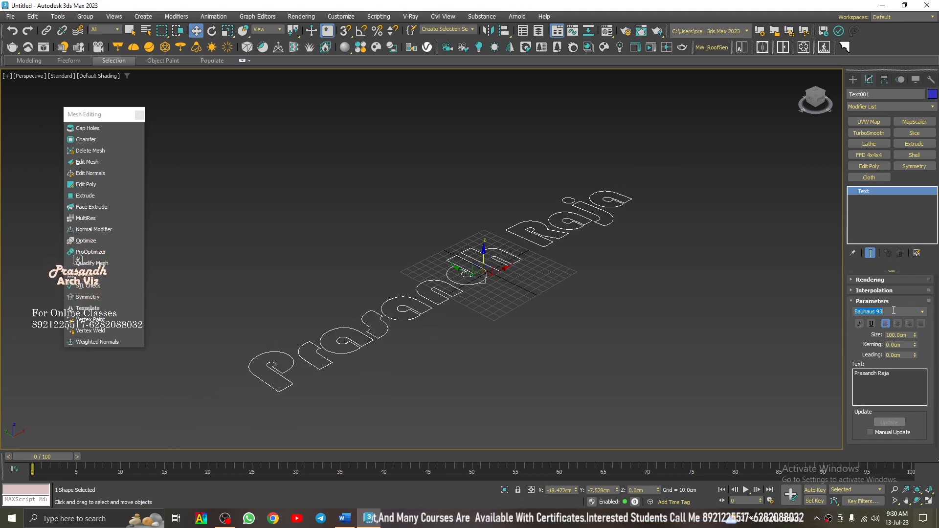
- Increase the text's size to 138 cm and set its kerning to 5 cm
drag(914, 336, 915, 315)
click(906, 345)
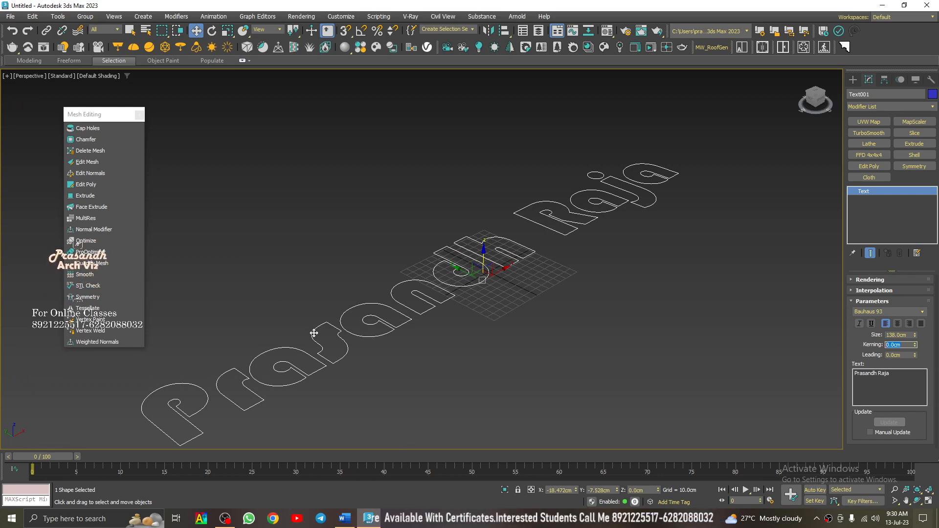
scroll(340, 346, up, 2)
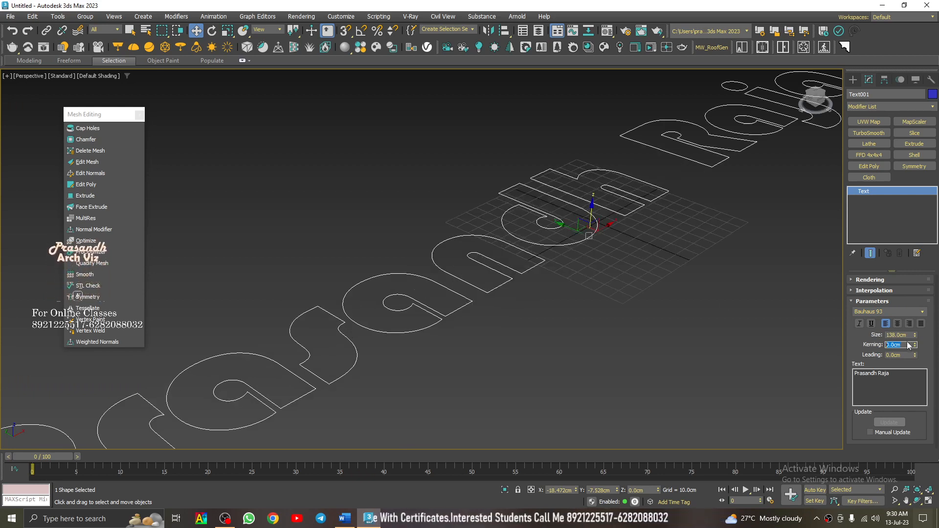
text(5)
key(Return)
scroll(630, 308, down, 2)
middle_drag(650, 232, 675, 202)
scroll(610, 260, down, 4)
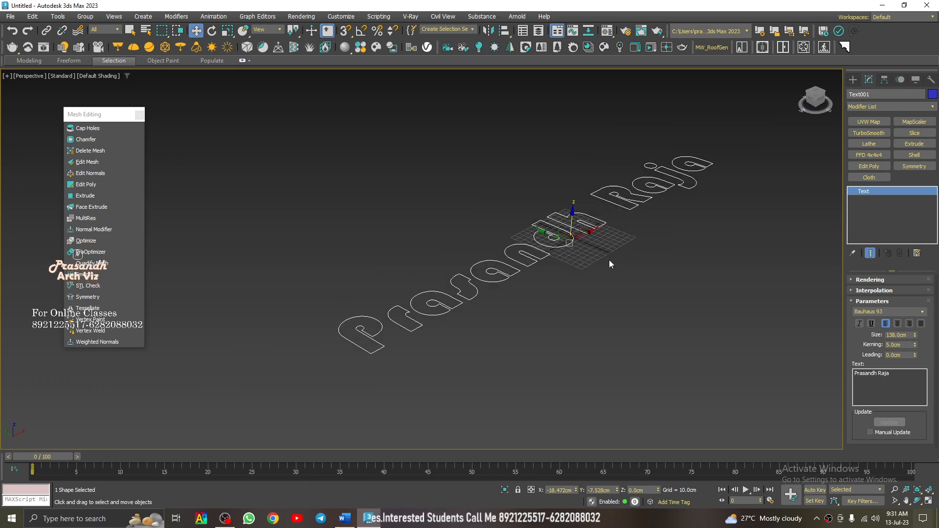
- Extrude the text, trying an amount of 2 cm before settling on 5 cm
click(85, 196)
scroll(478, 283, up, 2)
scroll(478, 283, up, 2)
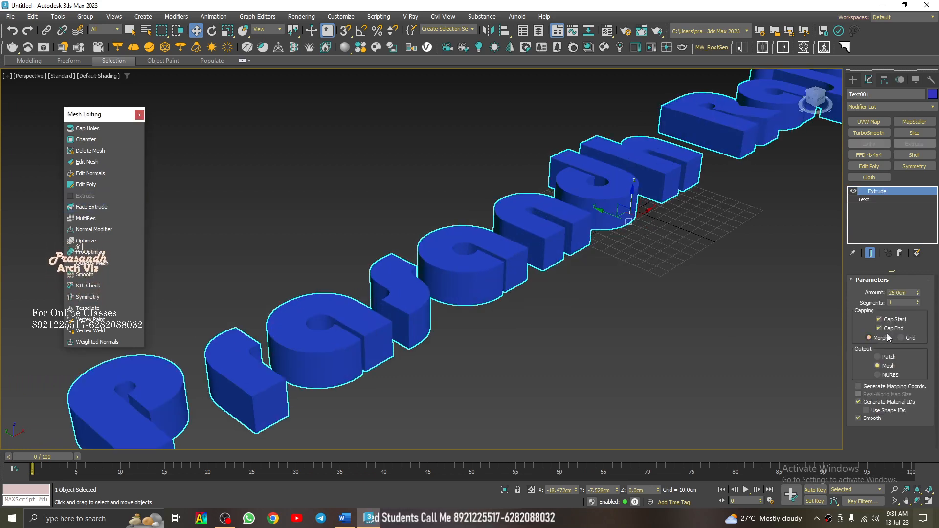
click(897, 292)
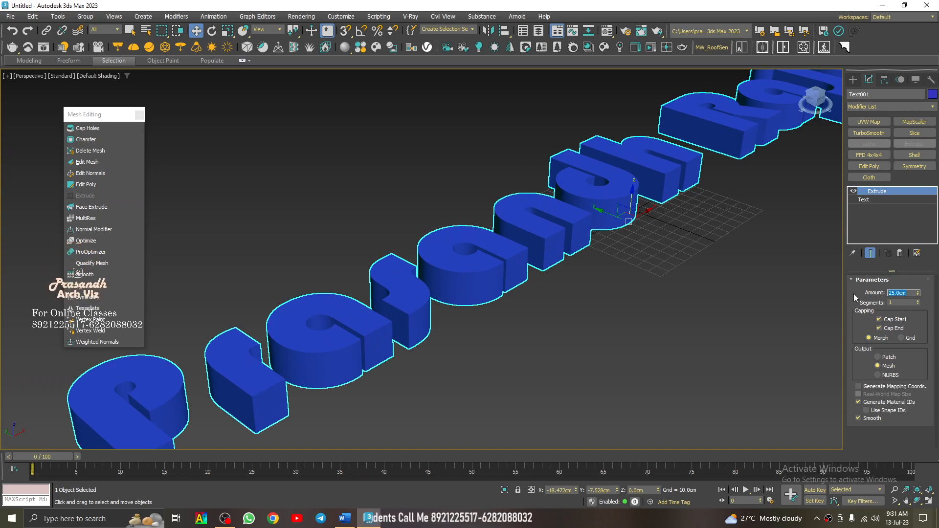
text(2)
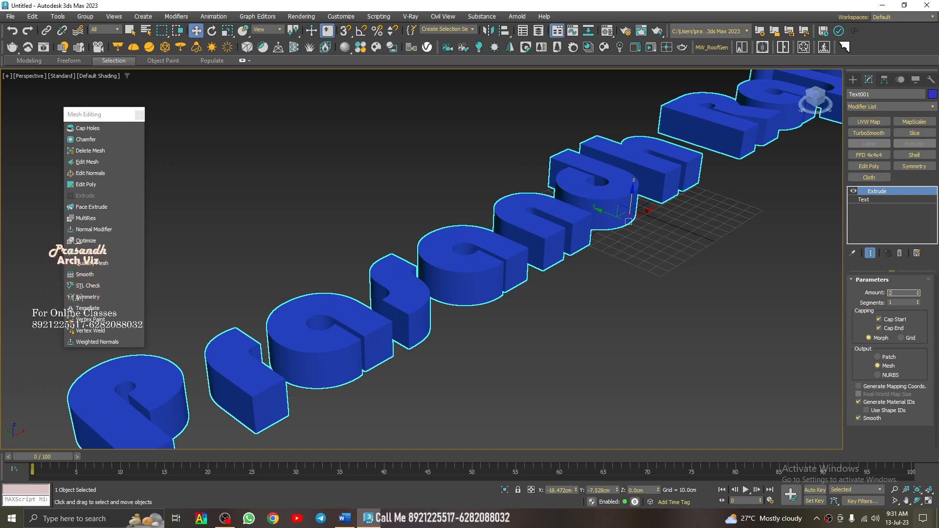
key(Return)
text(5)
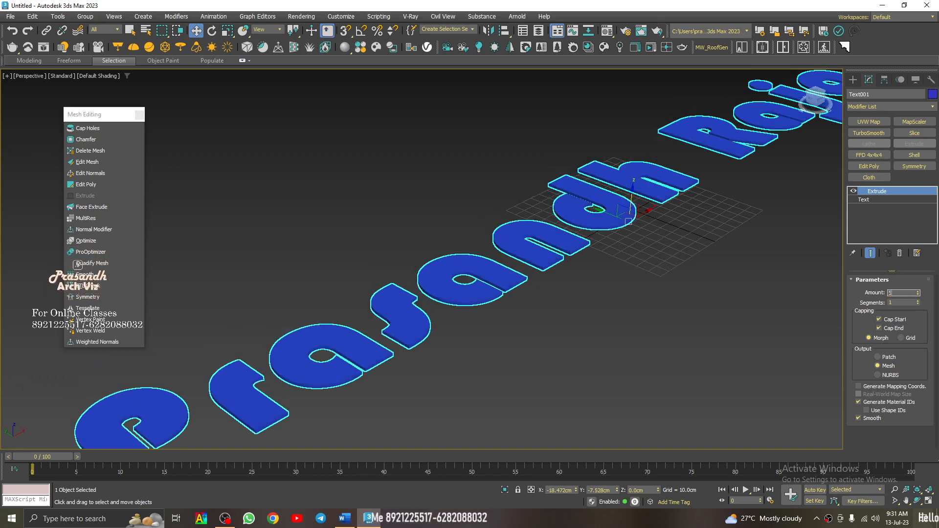
key(Return)
- Change the extruded text's object color to yellow from the 3ds Max palette
click(713, 264)
click(581, 221)
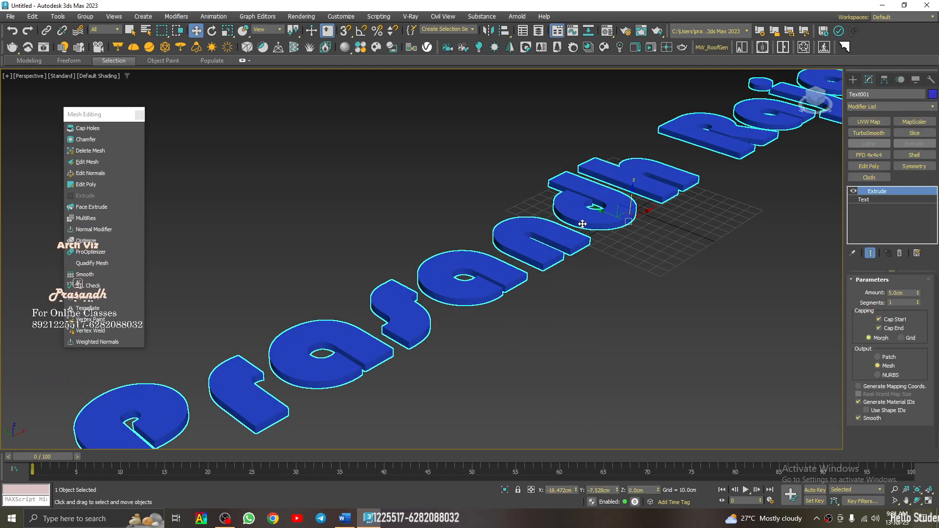
click(932, 94)
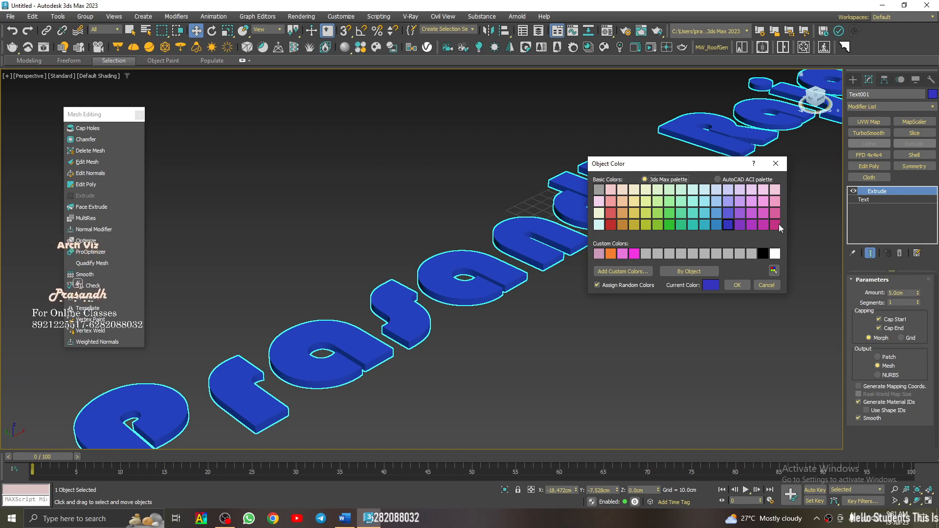
click(634, 213)
click(738, 287)
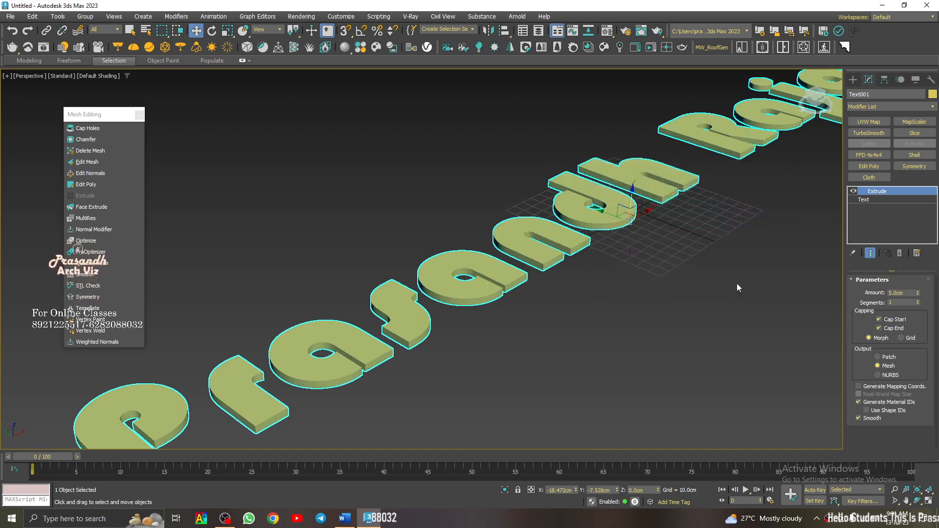
click(736, 283)
scroll(562, 244, down, 3)
click(559, 245)
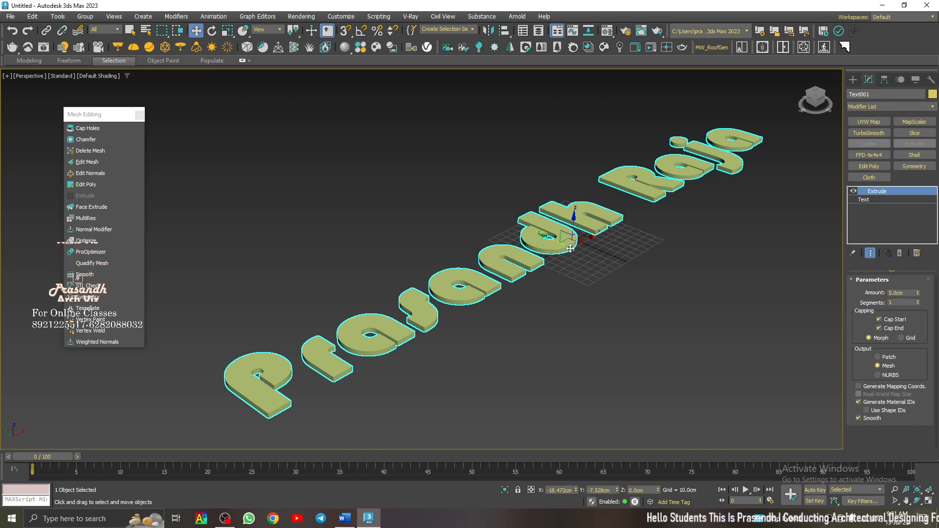
- Disable the text's Extrude modifier and enable the base Text spline in both the renderer and the viewport
click(853, 191)
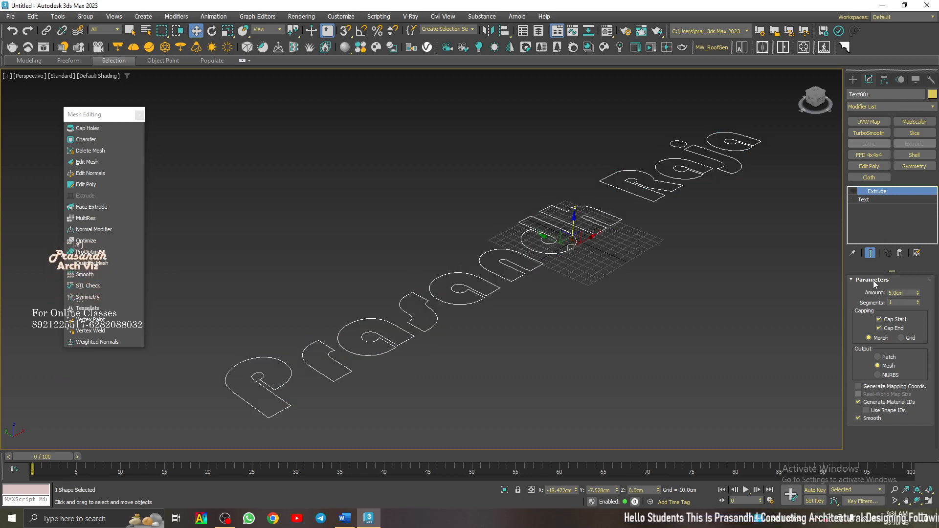
click(864, 199)
click(866, 302)
click(866, 281)
drag(854, 278, 862, 307)
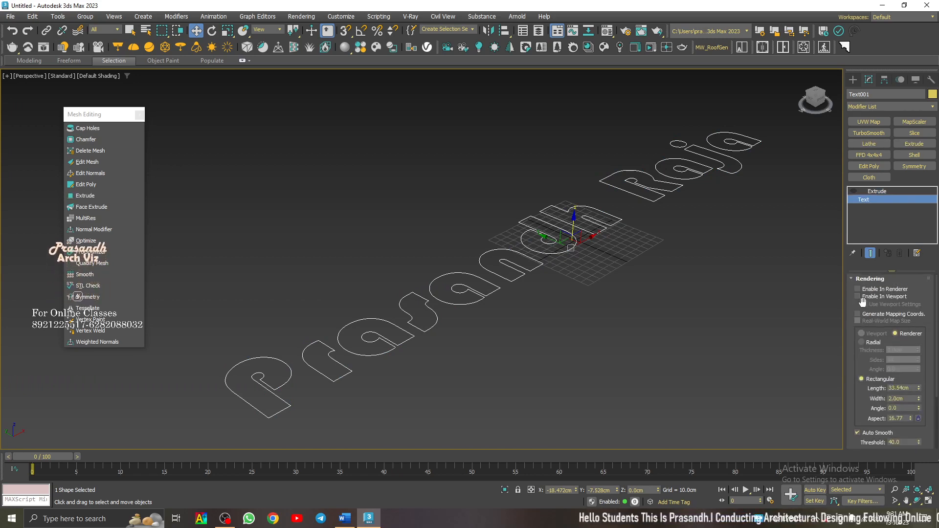
click(858, 297)
click(858, 290)
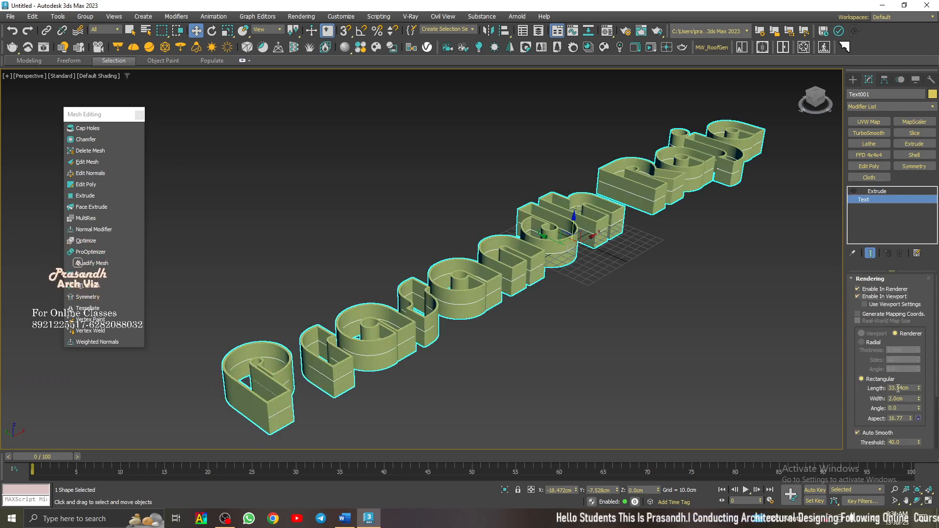
- Switch the text spline's rendering to Radial with a thickness of 3 cm
click(863, 342)
drag(908, 350, 870, 349)
text(3)
key(Return)
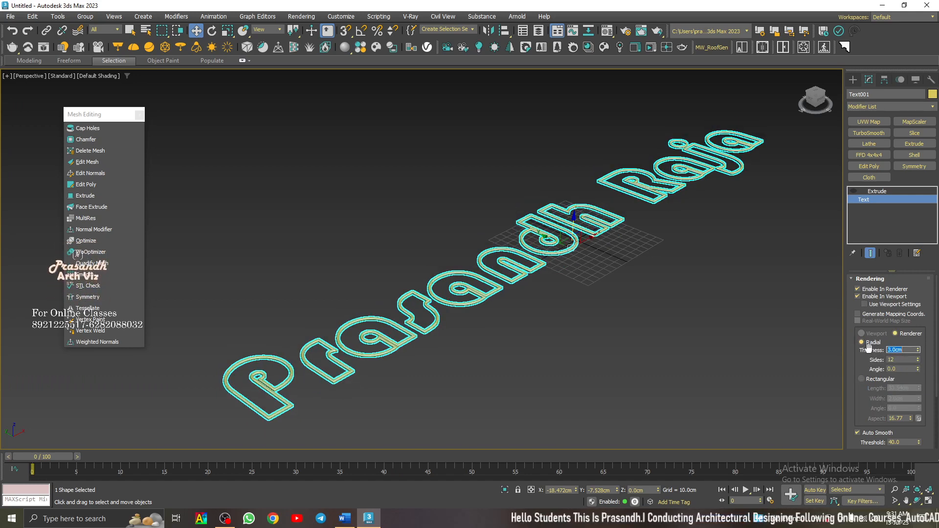
click(642, 264)
- Show the outlined text from the top and move the floating Mesh Editing toolbar clear of it
click(816, 95)
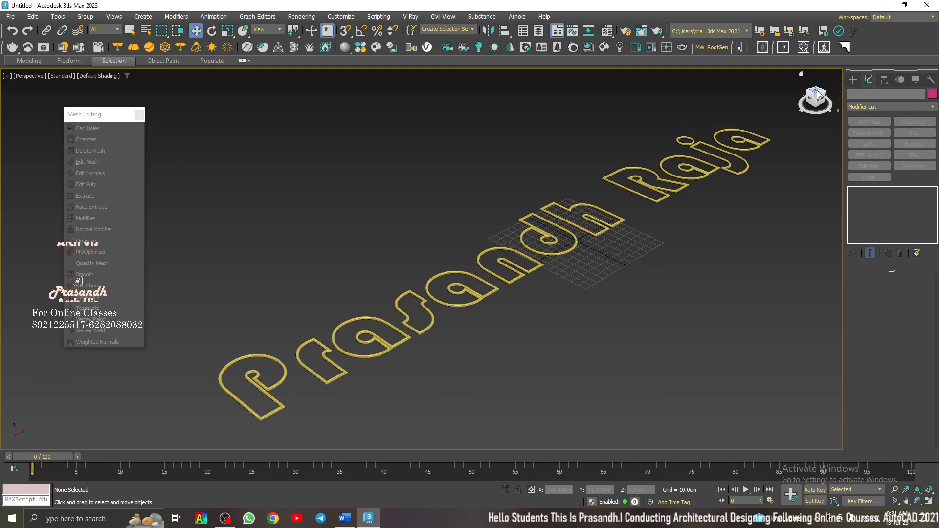
middle_drag(592, 179, 509, 205)
scroll(552, 201, down, 2)
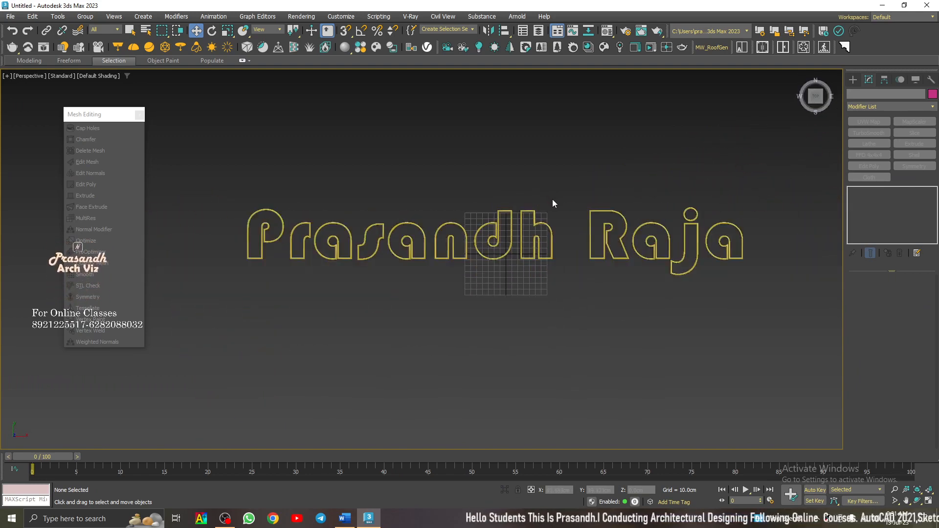
click(549, 230)
scroll(550, 234, up, 3)
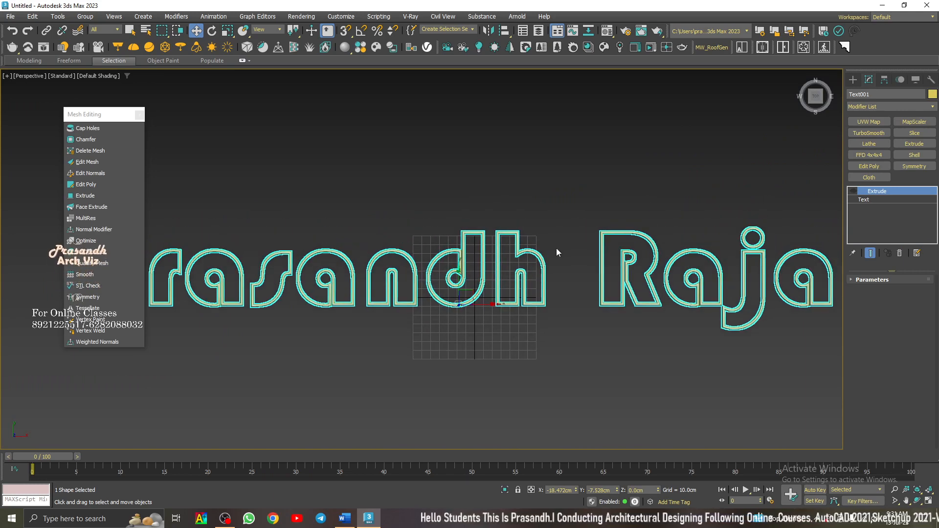
drag(99, 117, 42, 17)
middle_drag(603, 213, 591, 233)
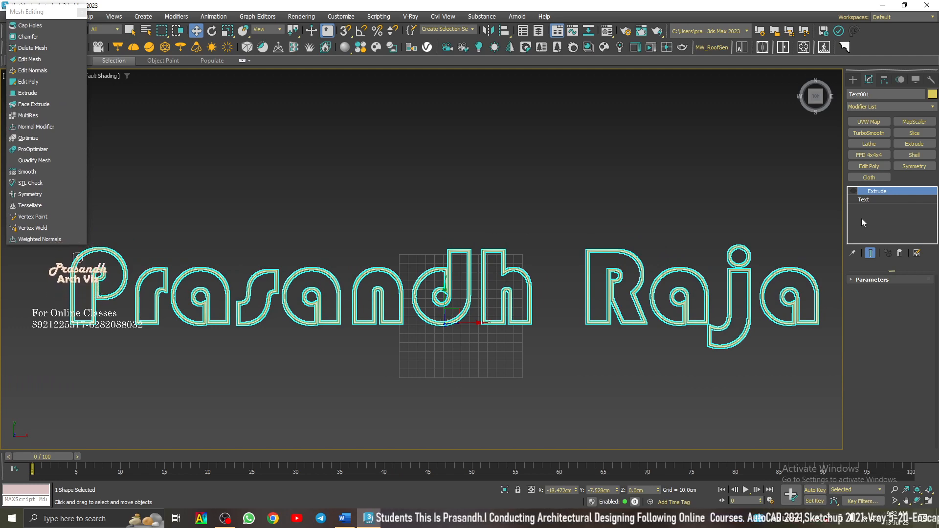
- Delete the text object from the scene
click(499, 205)
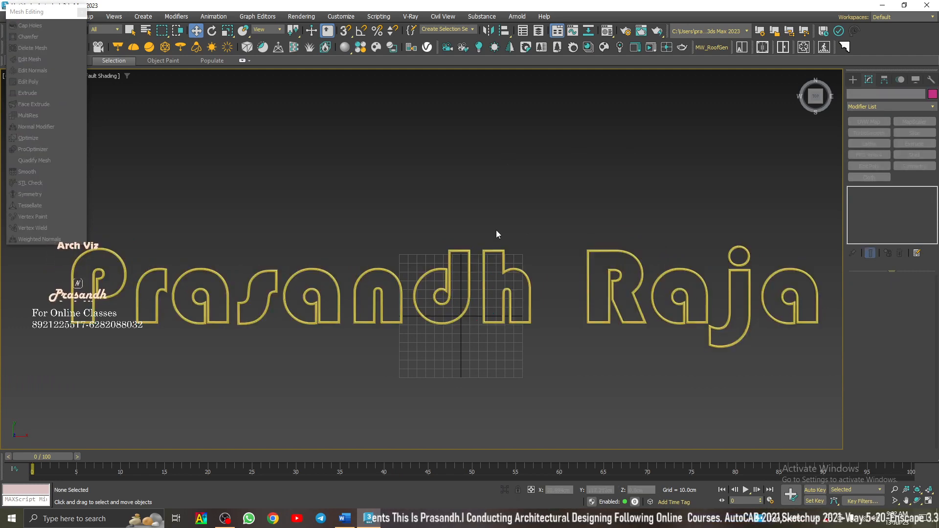
click(504, 258)
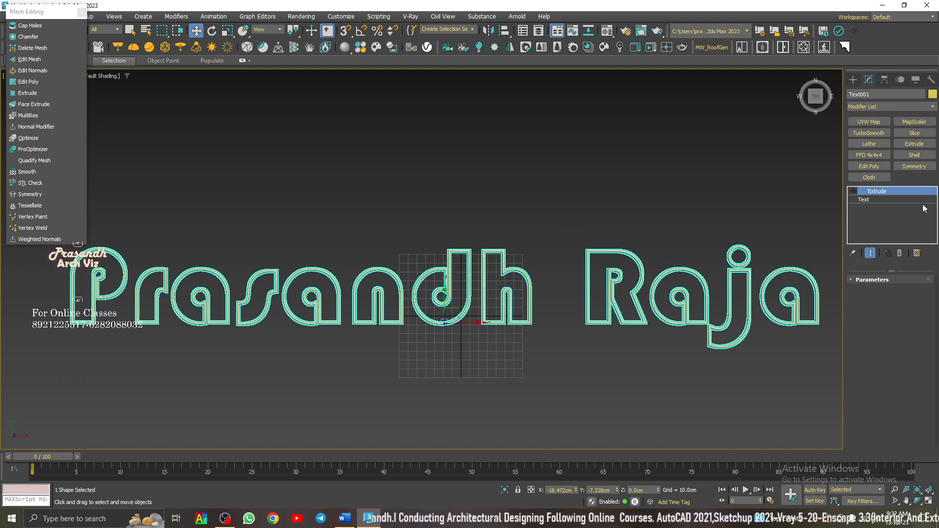
click(853, 80)
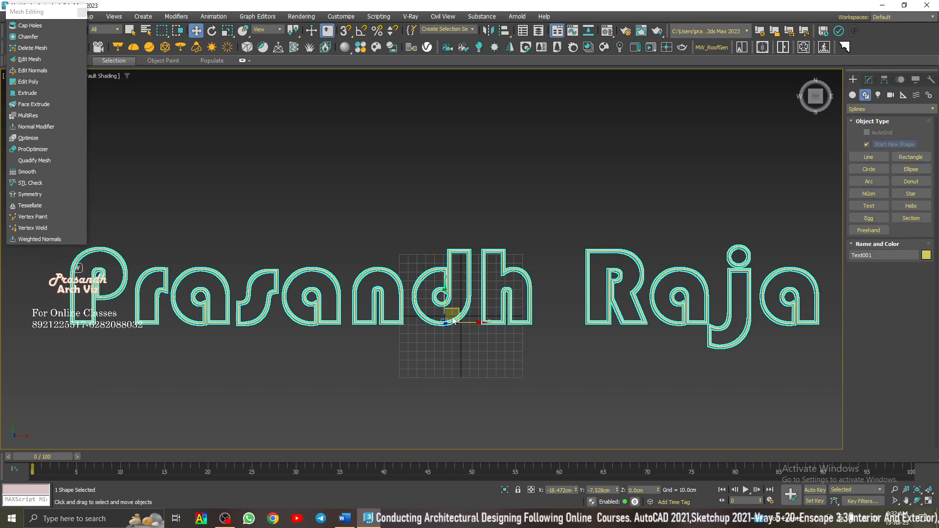
key(Delete)
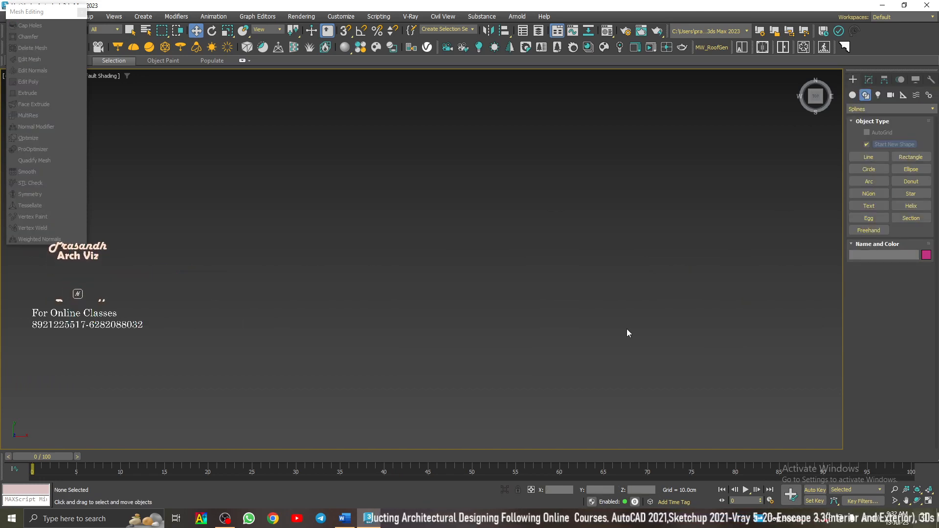
- Start the Helix spline tool and turn off its Enable In Renderer and Enable In Viewport options
click(802, 74)
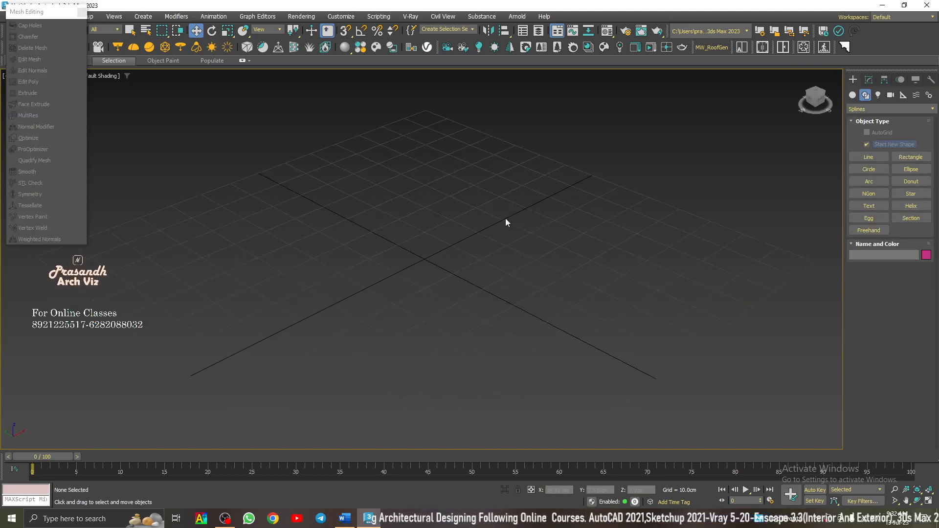
click(911, 206)
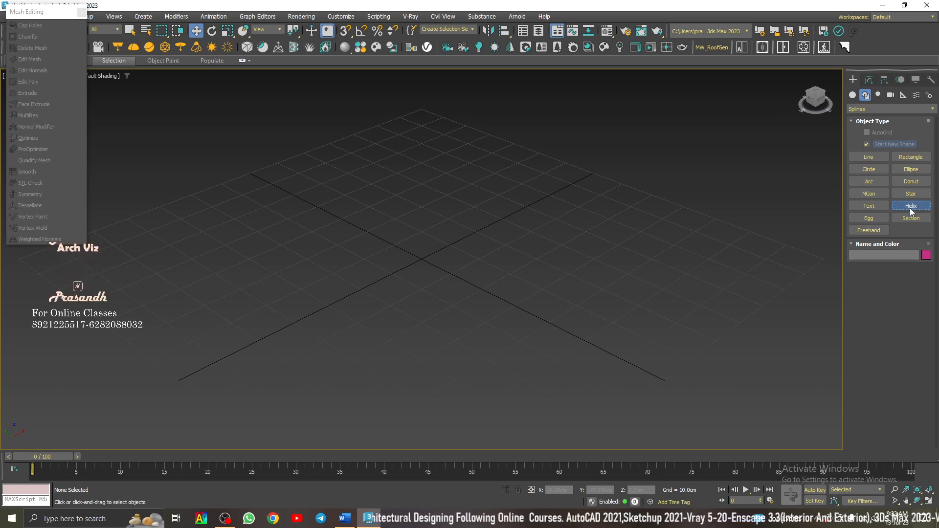
scroll(398, 288, down, 2)
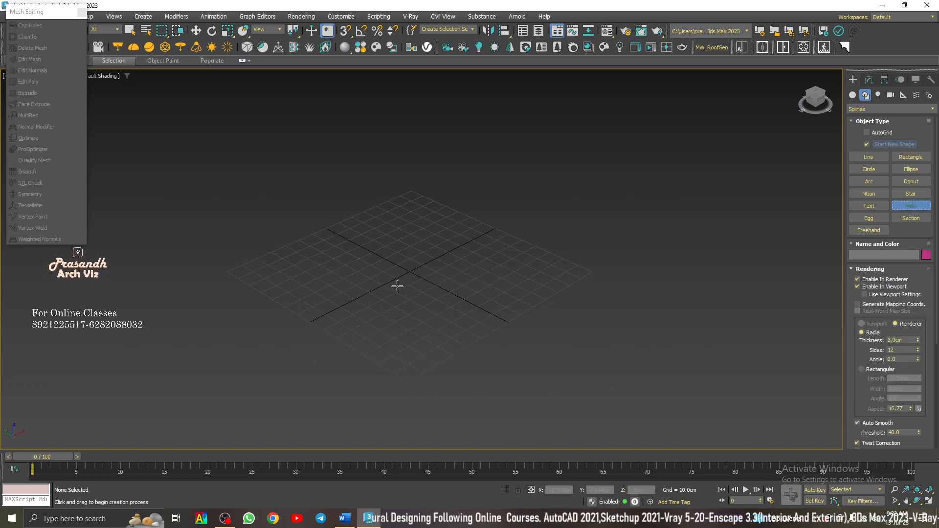
drag(413, 272, 412, 272)
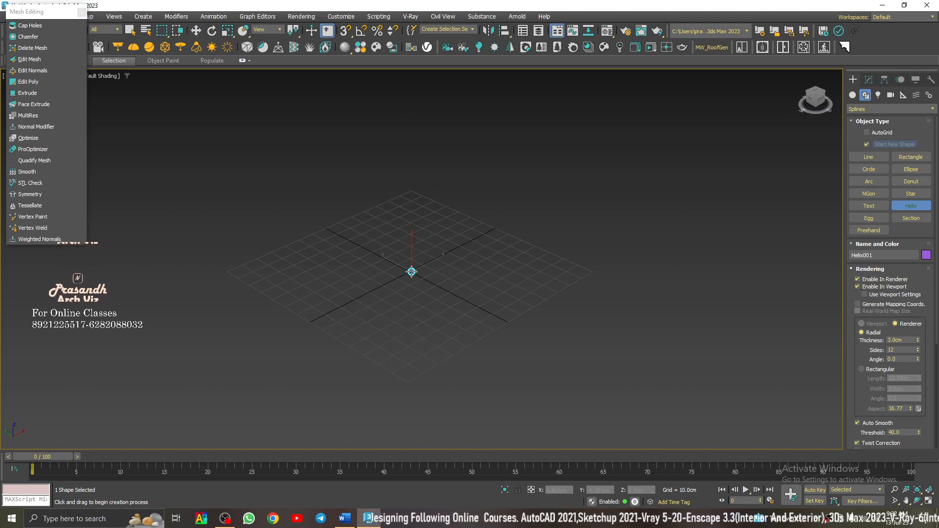
right_click(411, 272)
click(857, 279)
click(857, 287)
- Draw a helix with radii of about 84 and 42 cm and a height of about 236 cm, and move it along X to about -86 cm
drag(412, 268, 552, 315)
scroll(552, 315, down, 4)
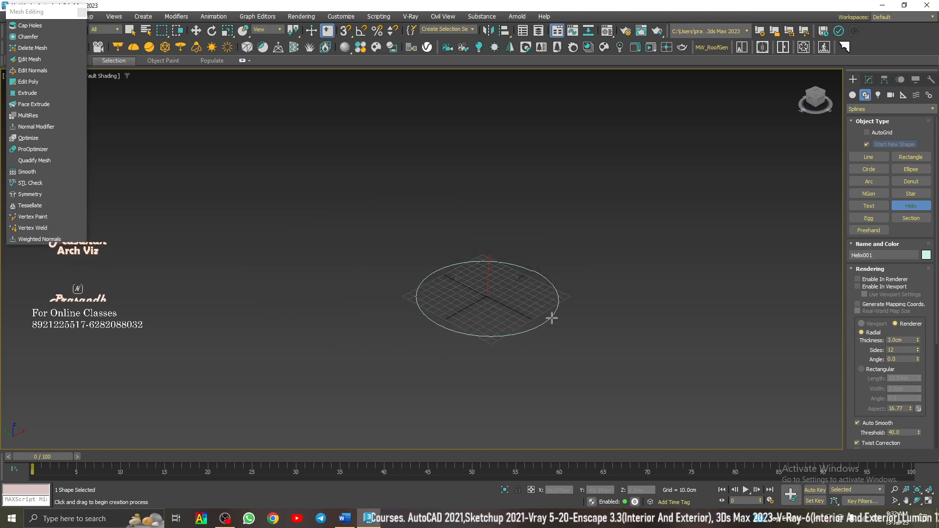
click(523, 109)
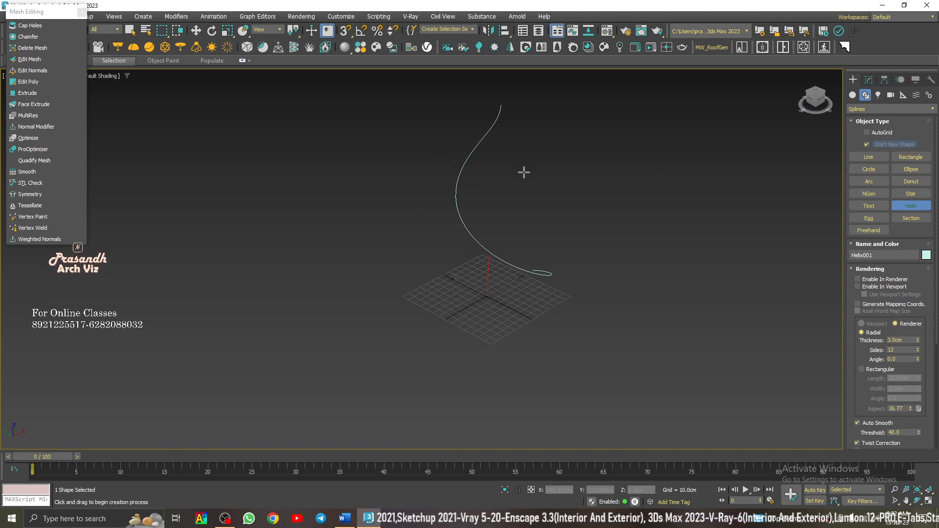
click(591, 145)
key(w)
drag(503, 287, 451, 309)
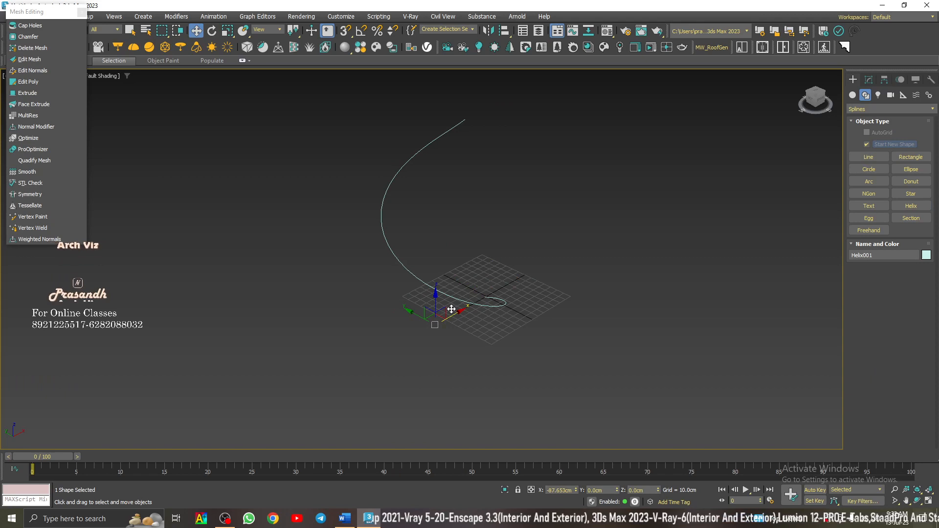
- Set both Radius 1 and Radius 2 of the helix to 85 cm
click(869, 79)
click(871, 280)
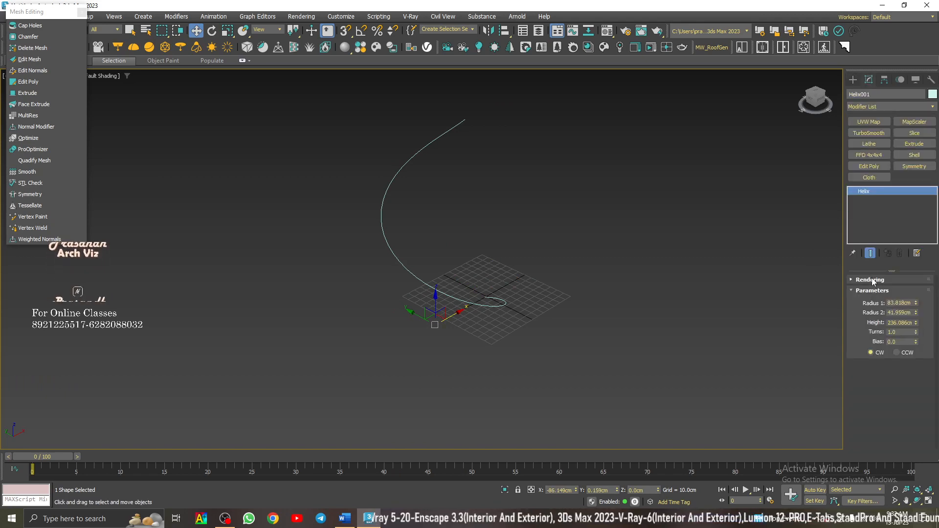
double_click(912, 303)
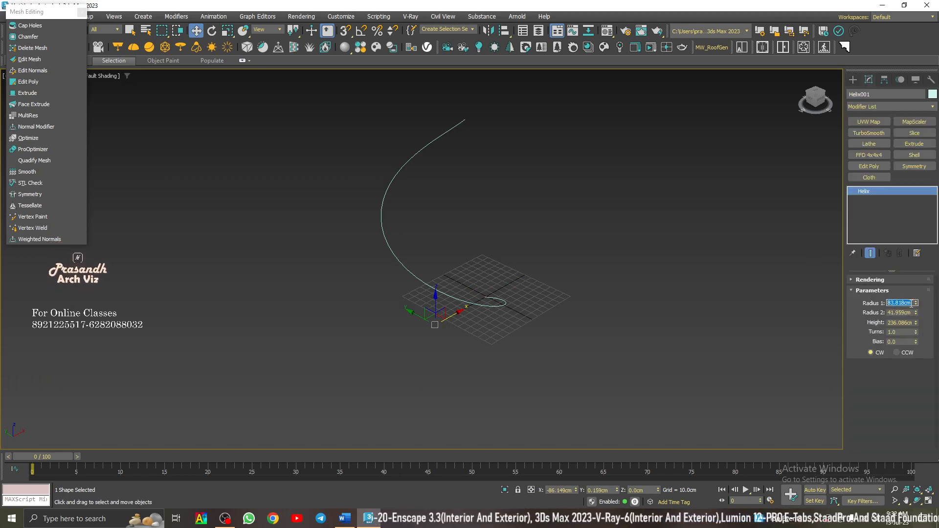
text(85)
double_click(904, 312)
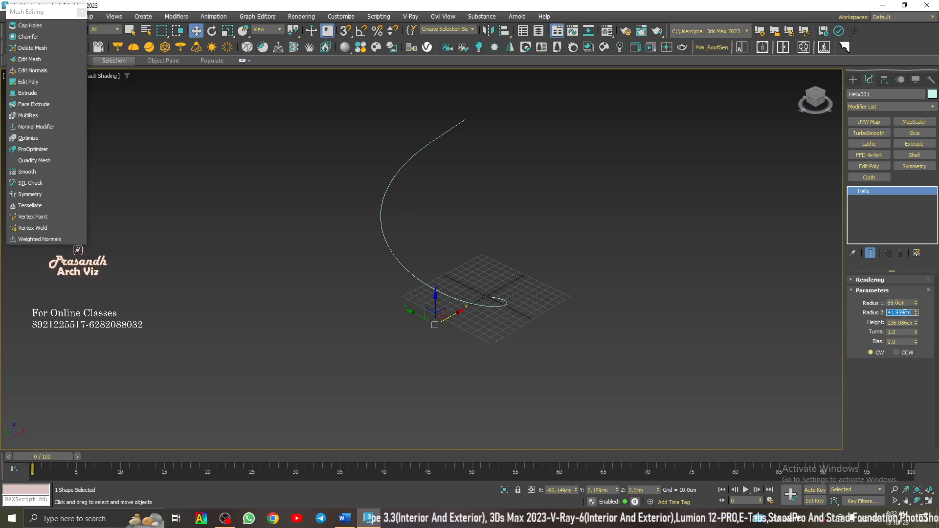
text(85)
key(Return)
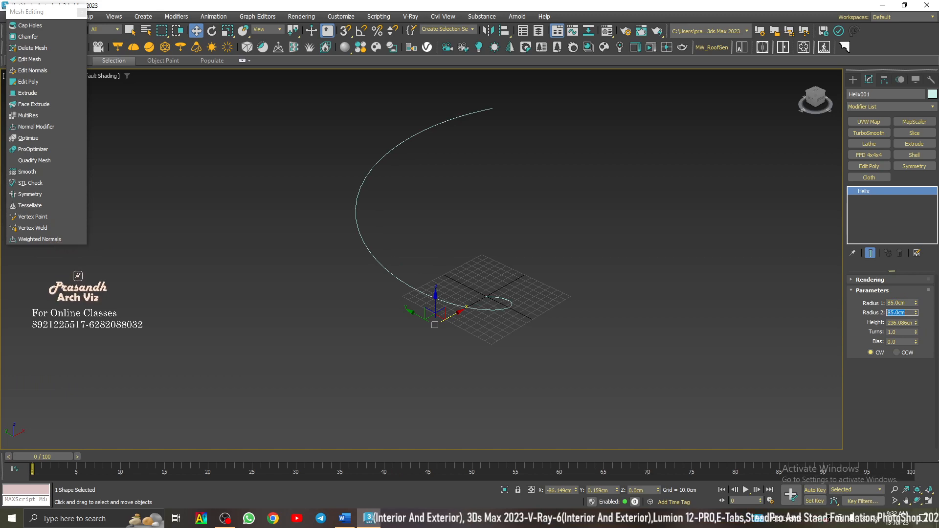
- Set the helix's height to 235 cm and its number of turns to 10
double_click(904, 323)
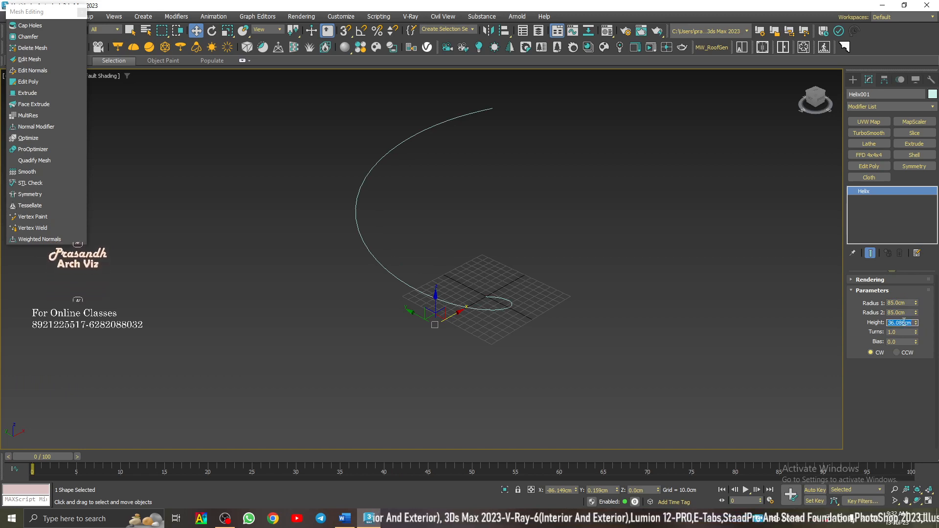
text(235)
key(Return)
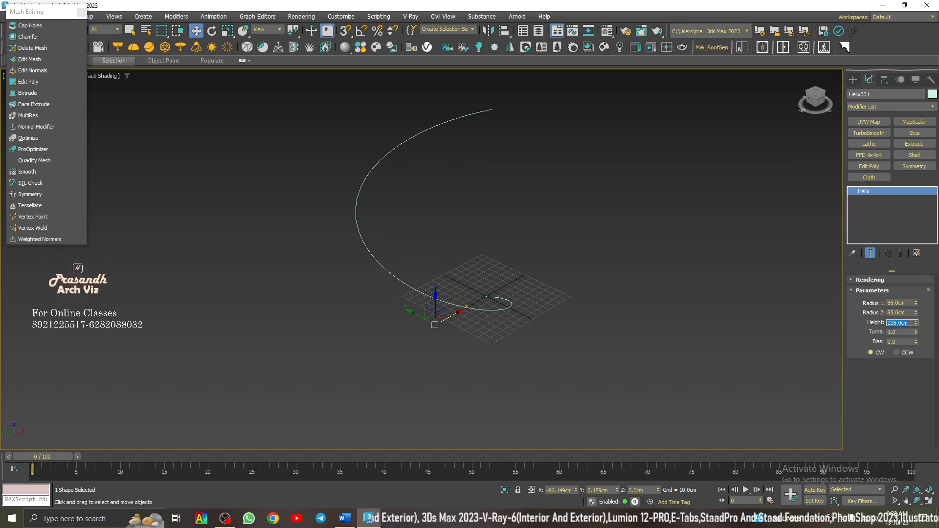
double_click(896, 332)
text(10)
key(Return)
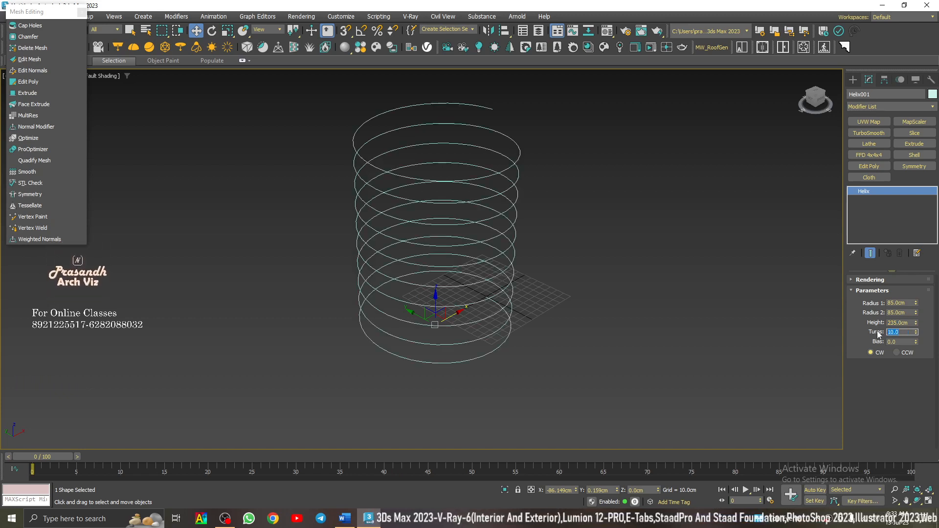
- Raise the helix's height to 500 cm and its number of turns to 15
double_click(904, 323)
text(500)
key(Return)
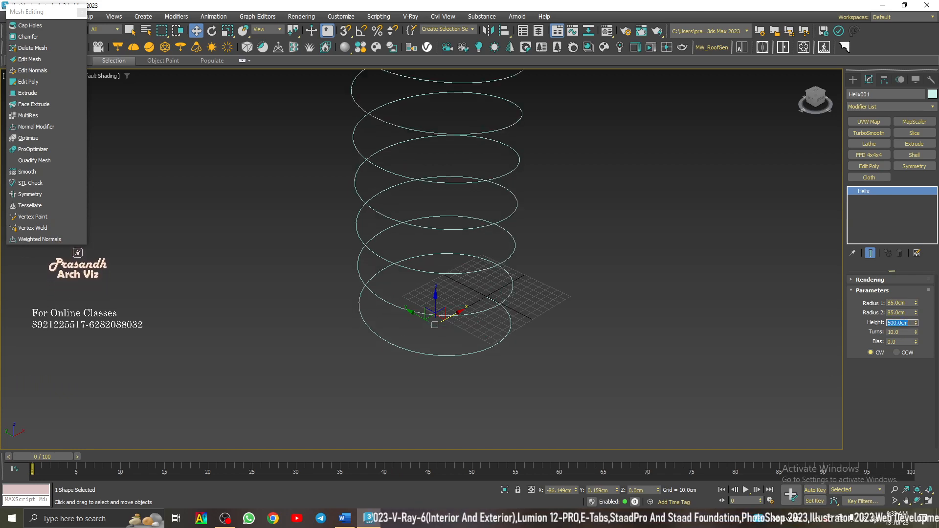
scroll(473, 357, down, 5)
scroll(471, 321, up, 5)
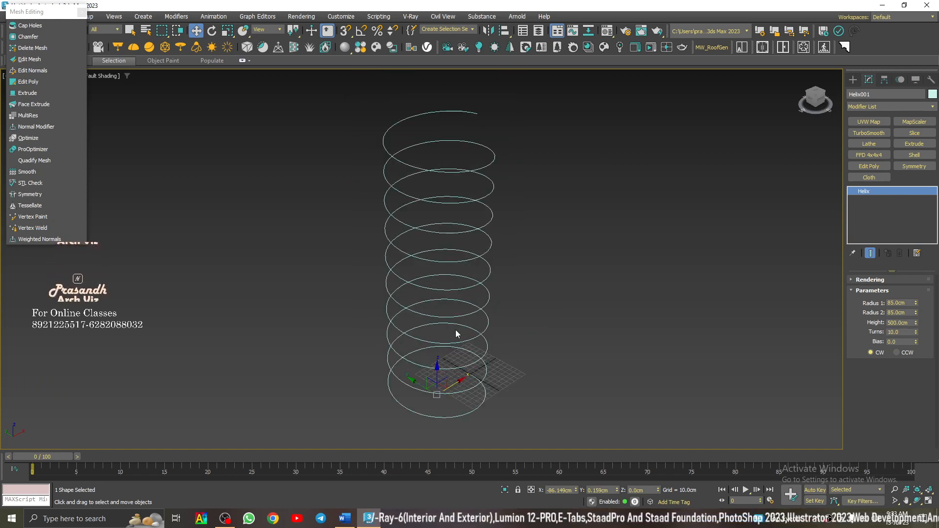
double_click(900, 332)
text(1)
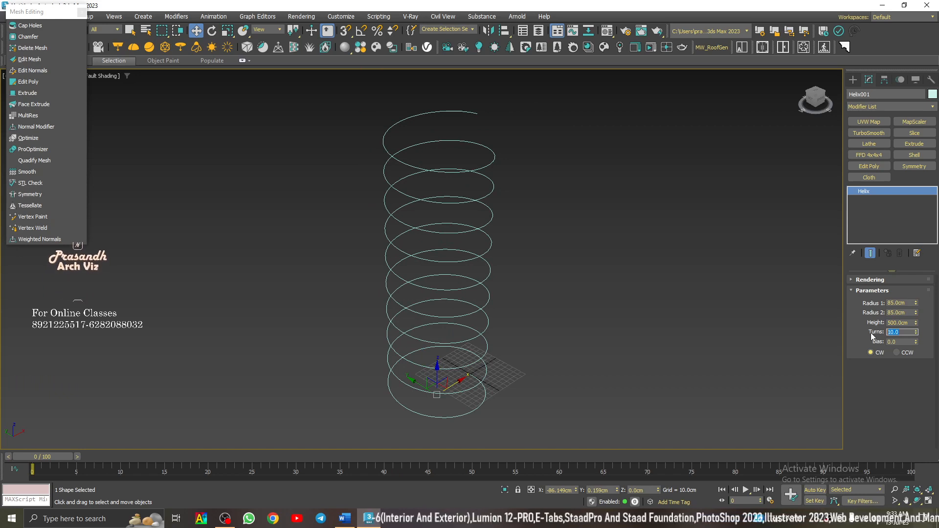
text(5)
key(Return)
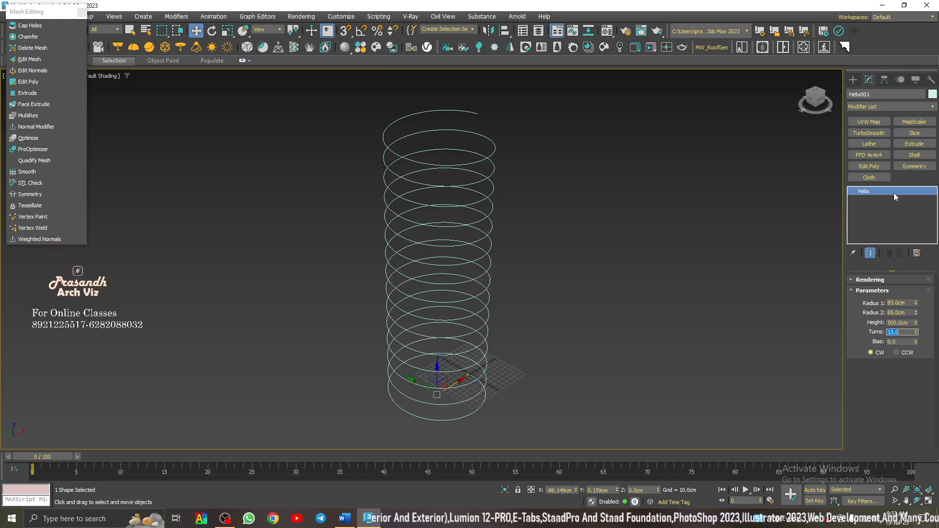
click(723, 290)
click(468, 282)
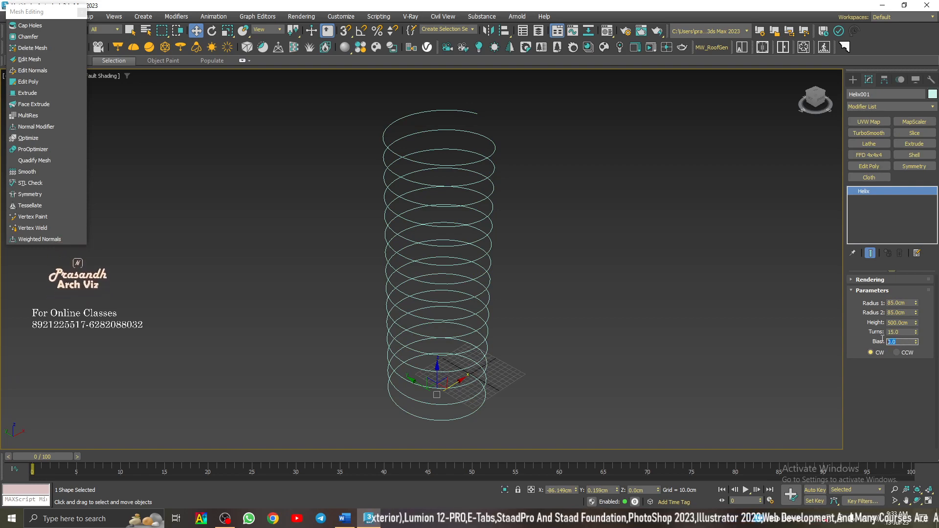
- Try a helix bias of about 0.13 to bunch the turns towards one end, and reset the bias to 0
click(916, 340)
drag(917, 341, 917, 342)
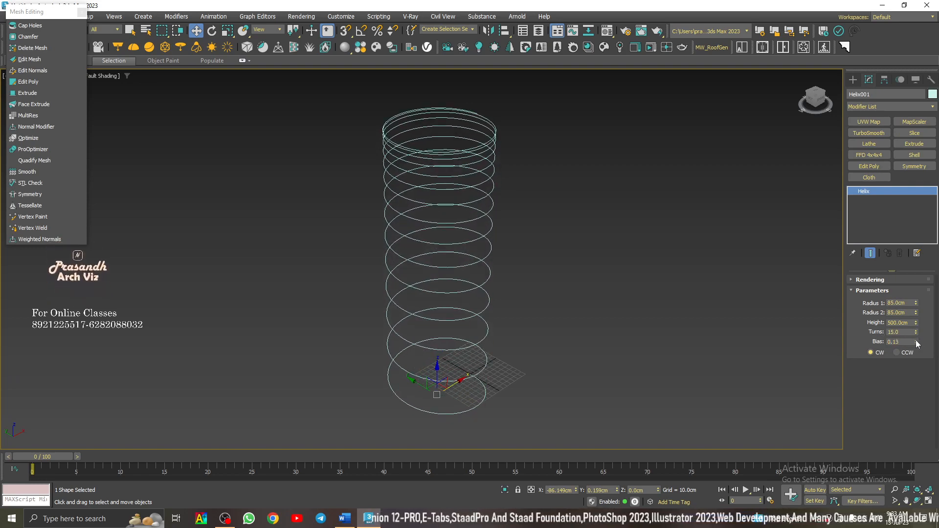
text(0)
key(Return)
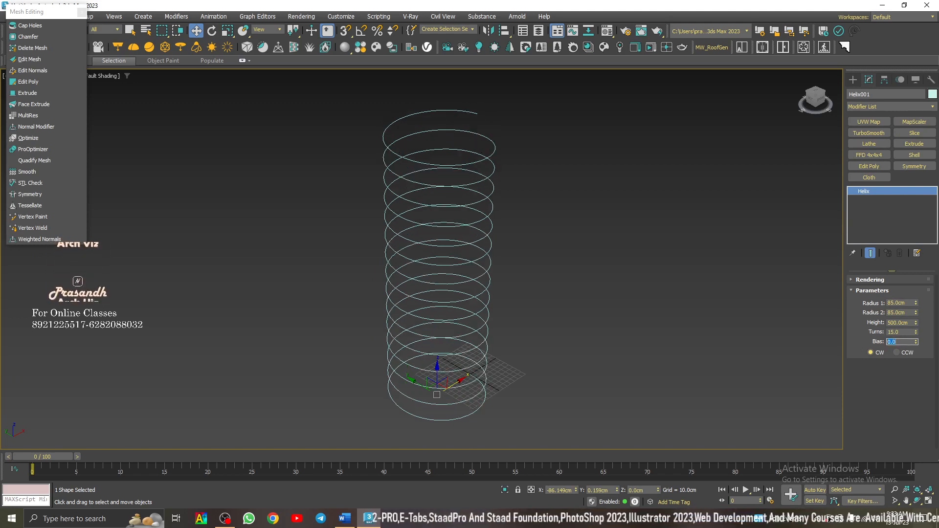
- Switch the helix's winding direction from clockwise to counterclockwise (CCW)
click(571, 257)
click(469, 243)
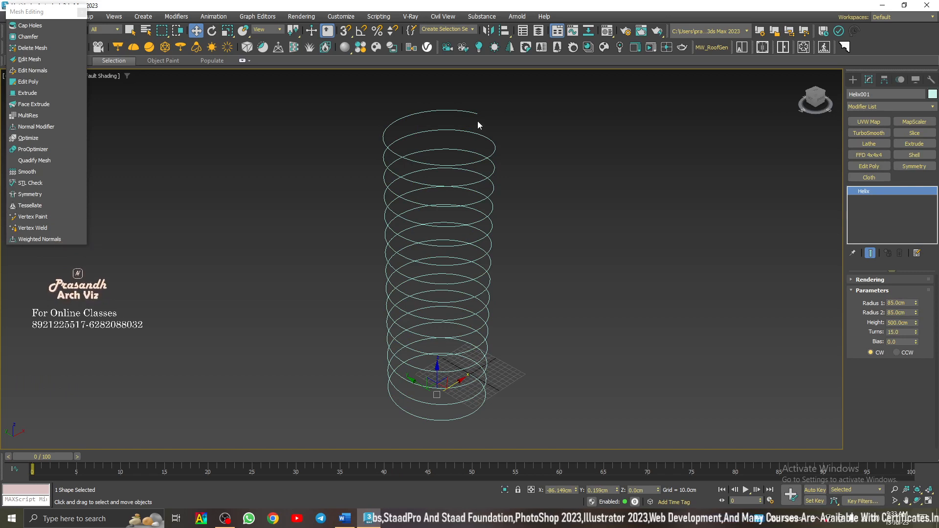
click(896, 352)
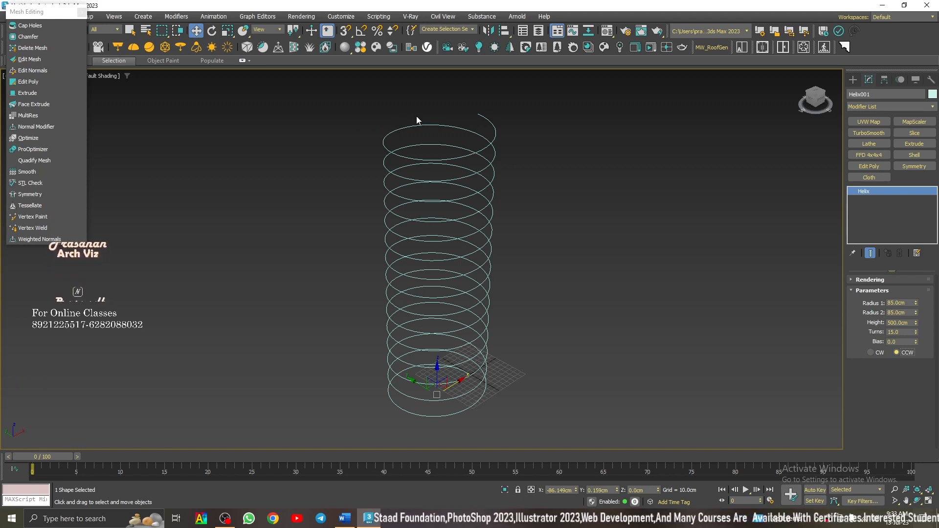
- Return to the spline creation tools and delete the helix to leave the scene empty
click(853, 79)
click(695, 234)
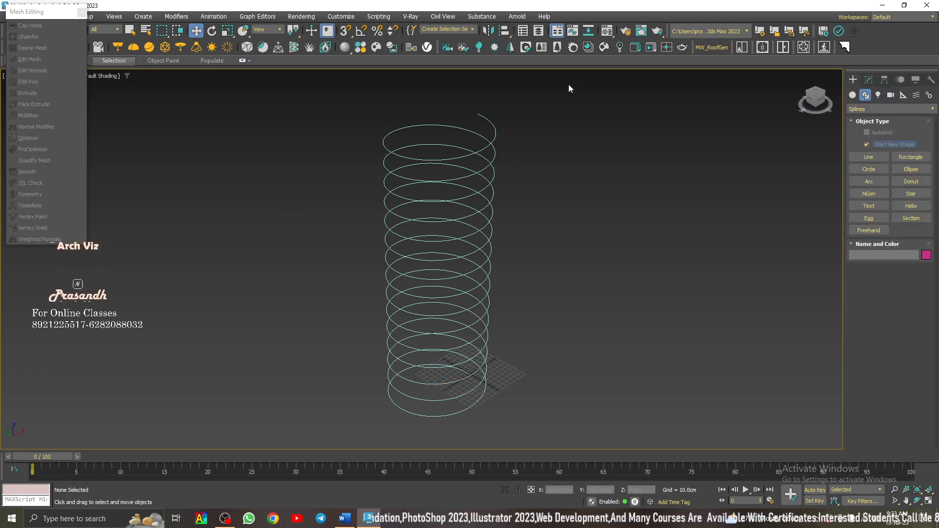
drag(202, 475, 202, 476)
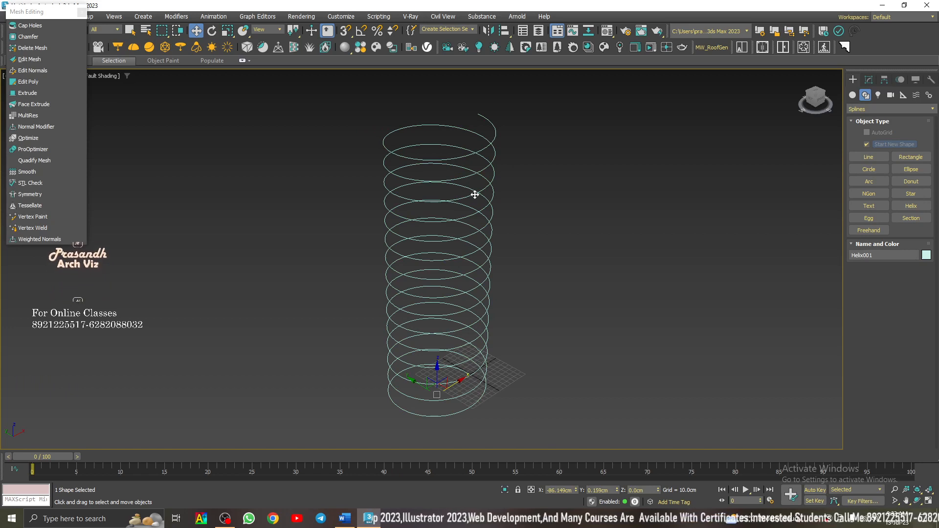
key(Delete)
key(z)
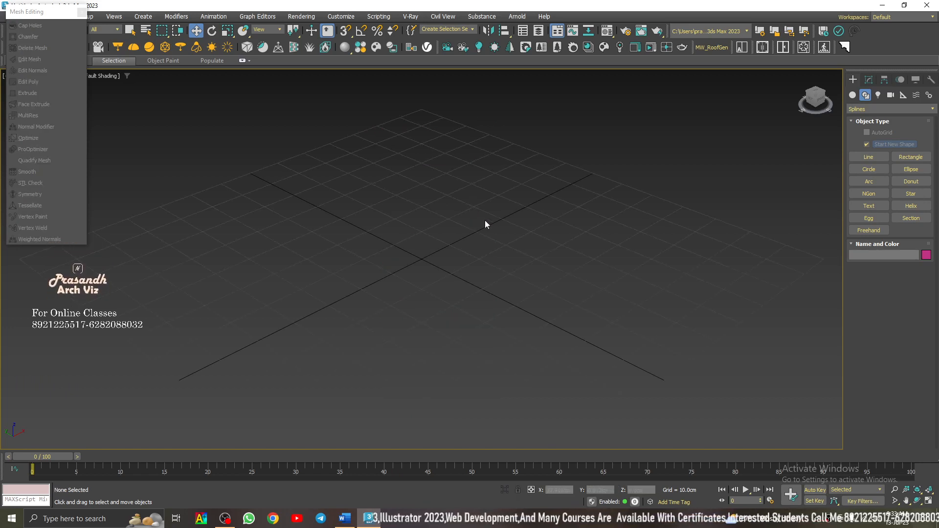